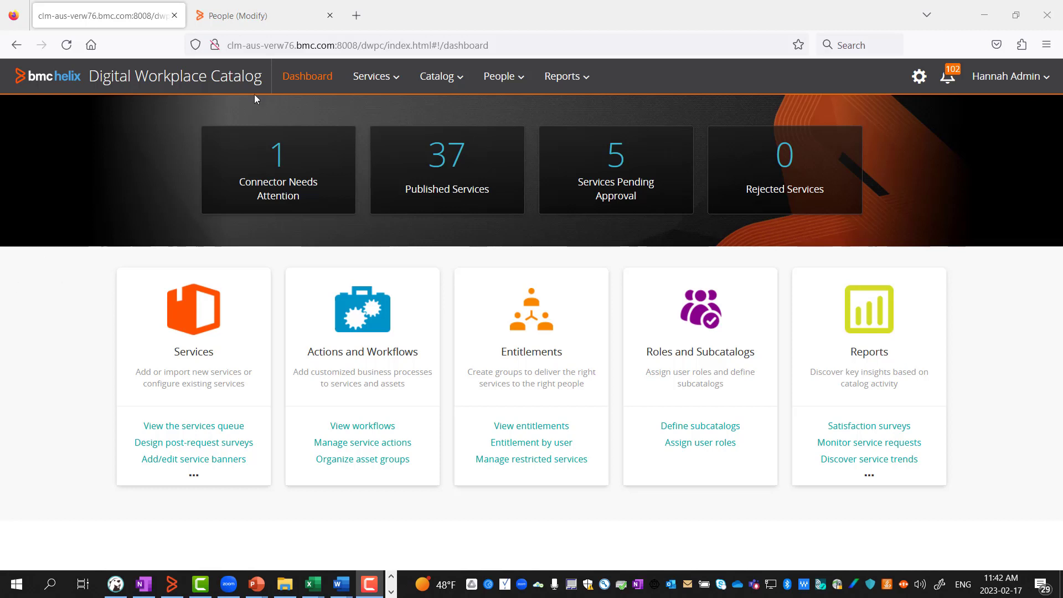
Go to Services > Entitlements, then move to the other browser window's login form.
click(372, 78)
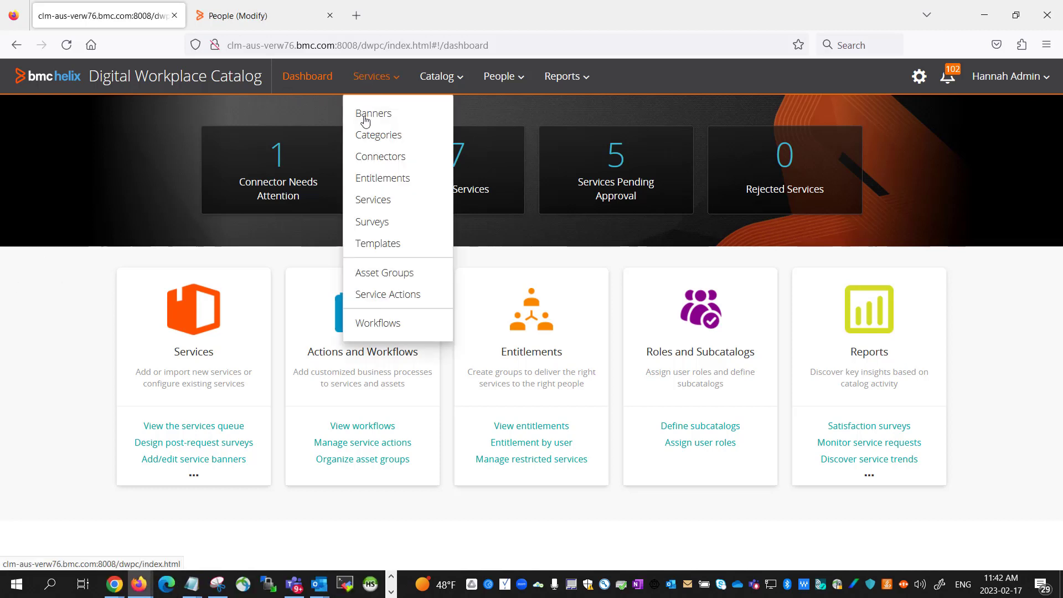
click(369, 180)
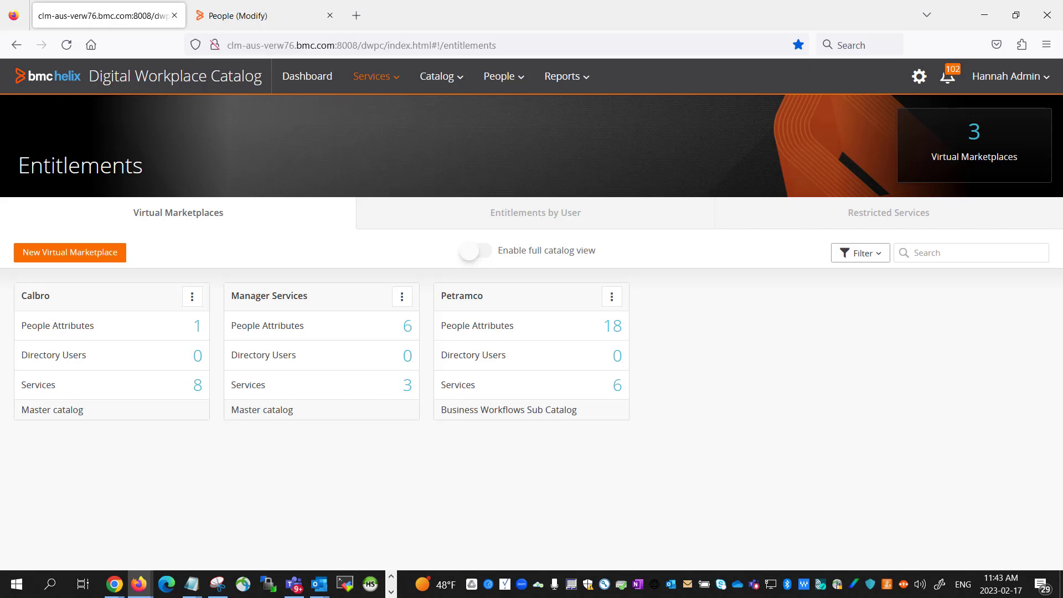
click(391, 591)
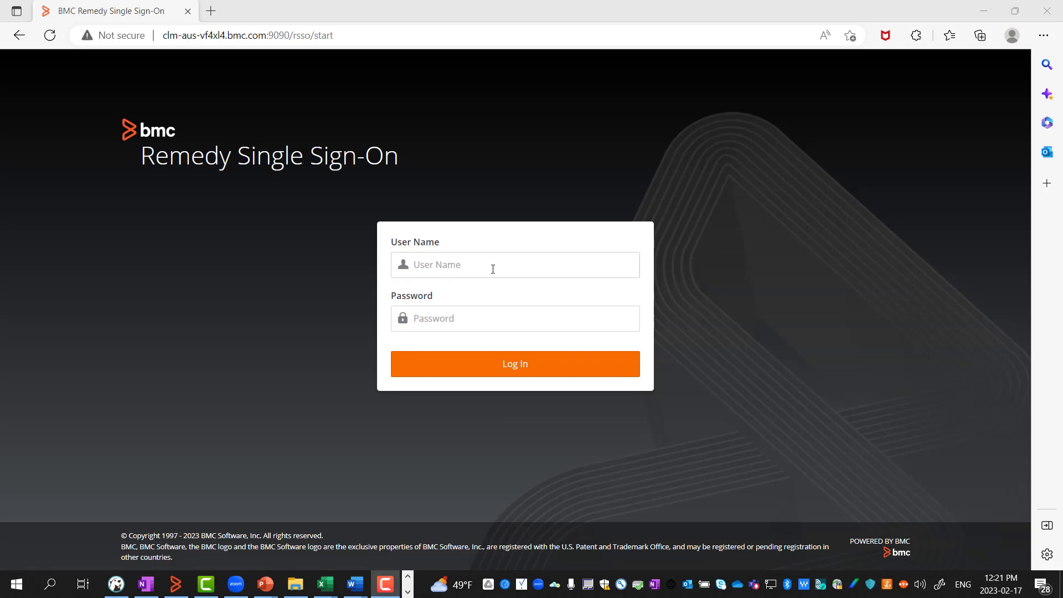
click(484, 267)
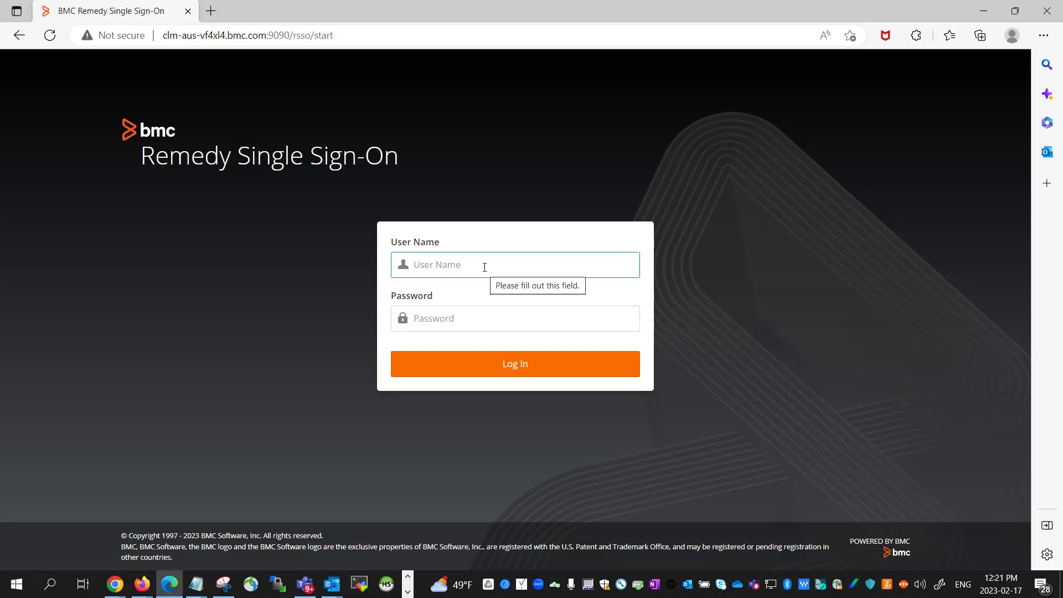
Log in to Remedy Single Sign-On with the manager test user's name and password.
text(gary_manager)
key(Tab)
text(•)
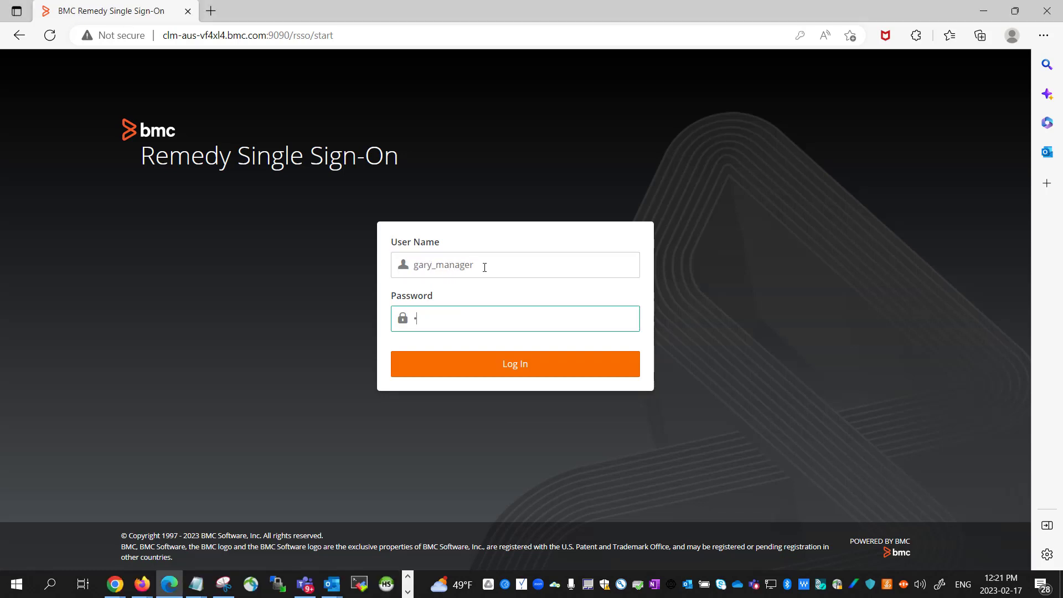
click(545, 360)
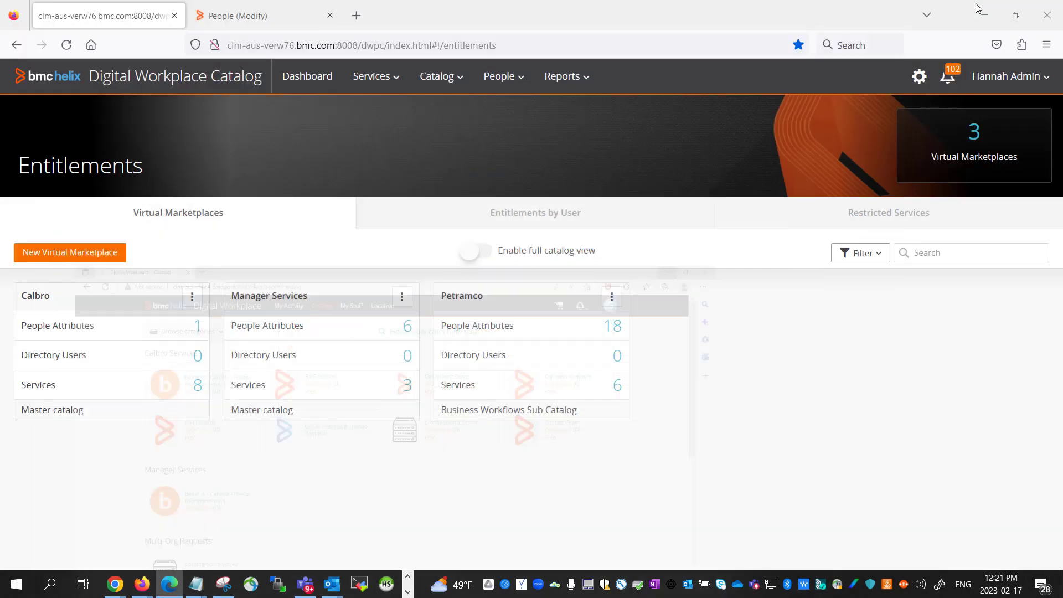
Turn on Enable full catalog view and check the 37 published services.
click(485, 258)
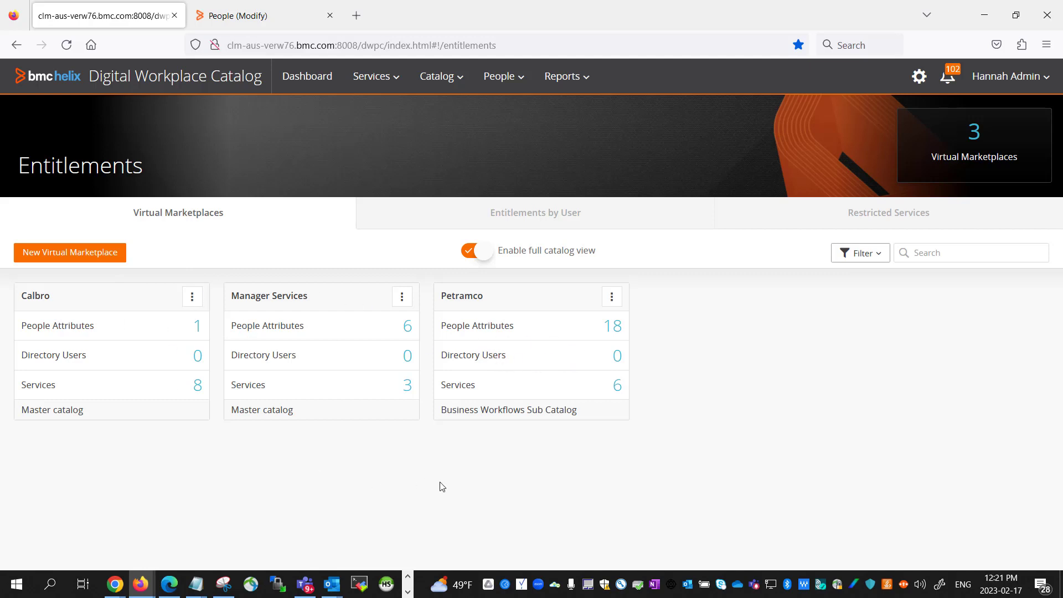
mouse_move(475, 260)
click(383, 83)
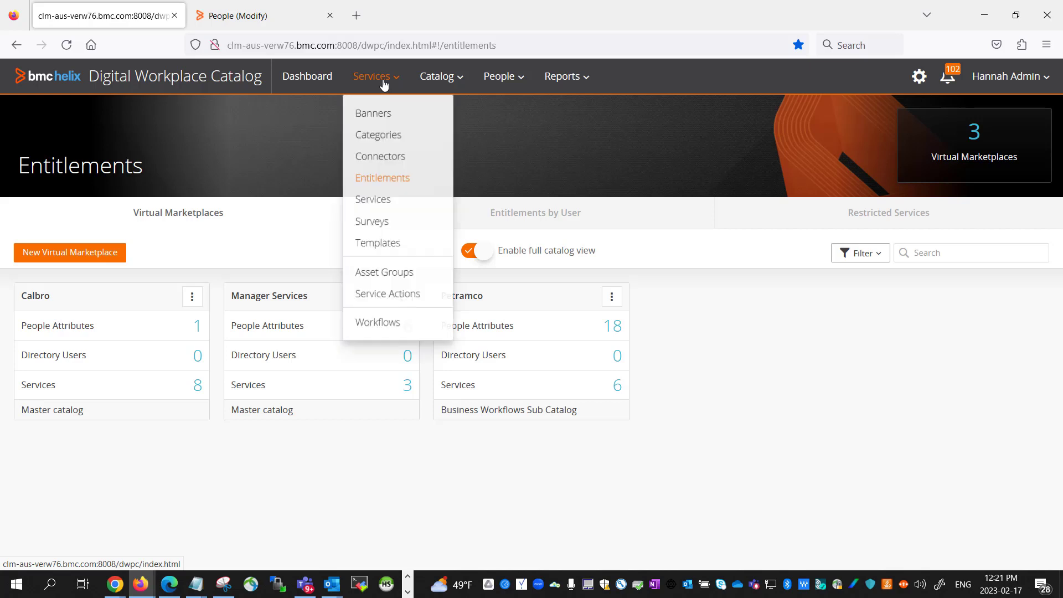
click(389, 203)
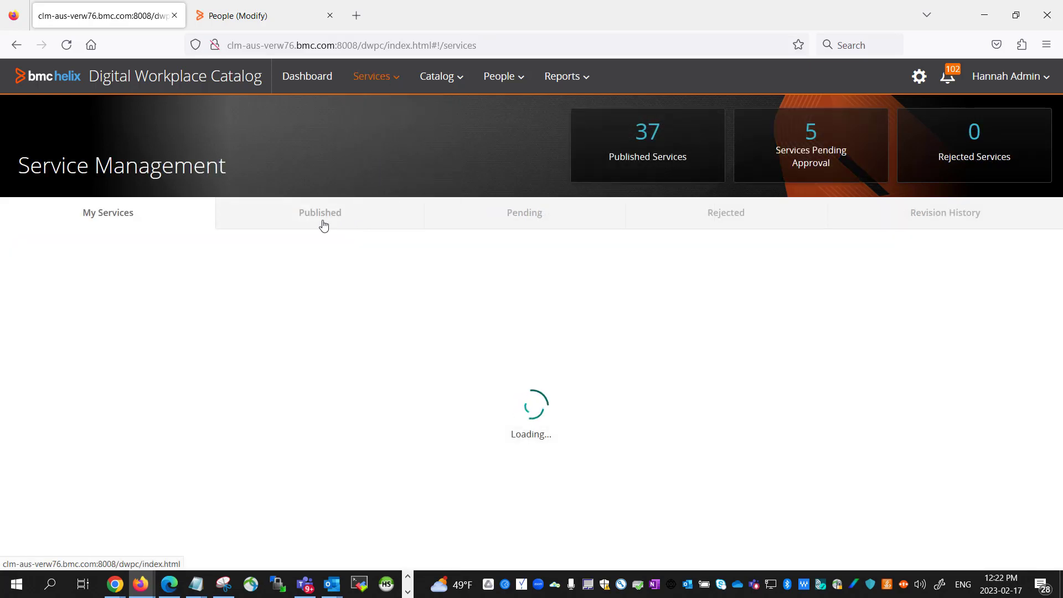
click(282, 225)
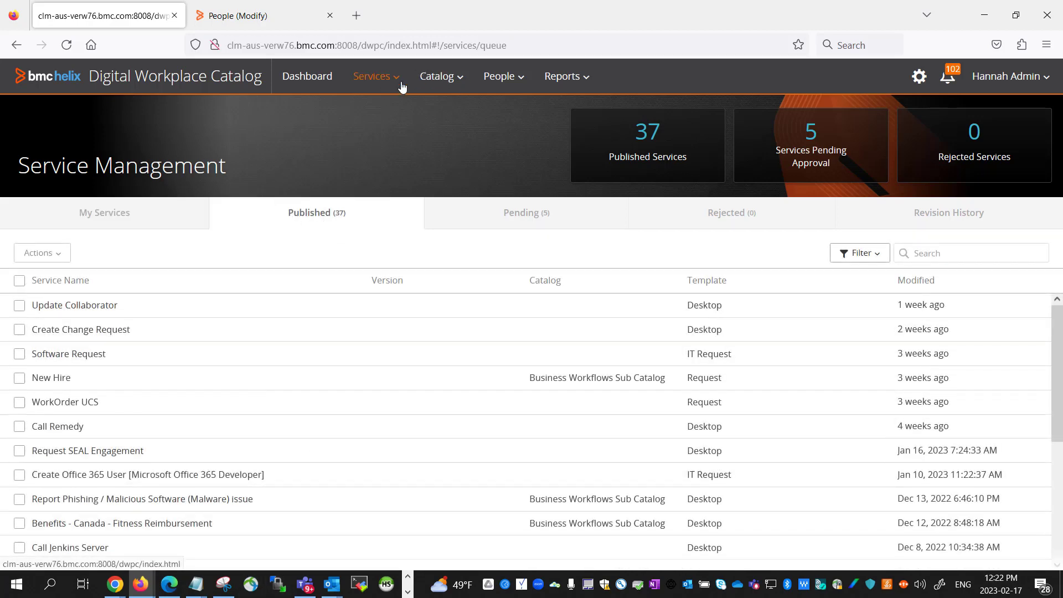
Return to the Entitlements page and switch to the end user's browser window.
click(452, 77)
click(390, 76)
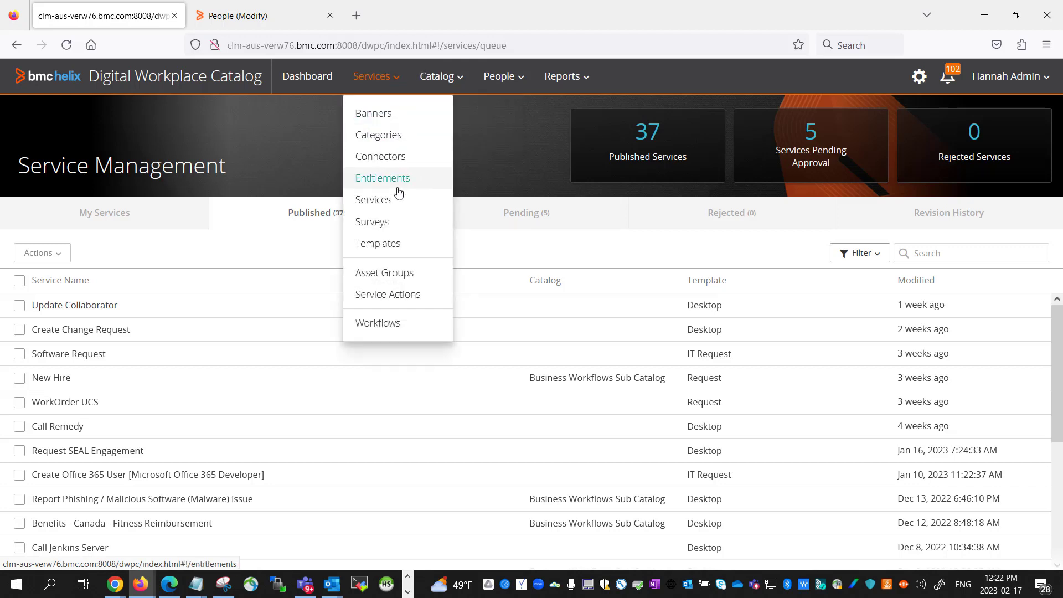
click(387, 177)
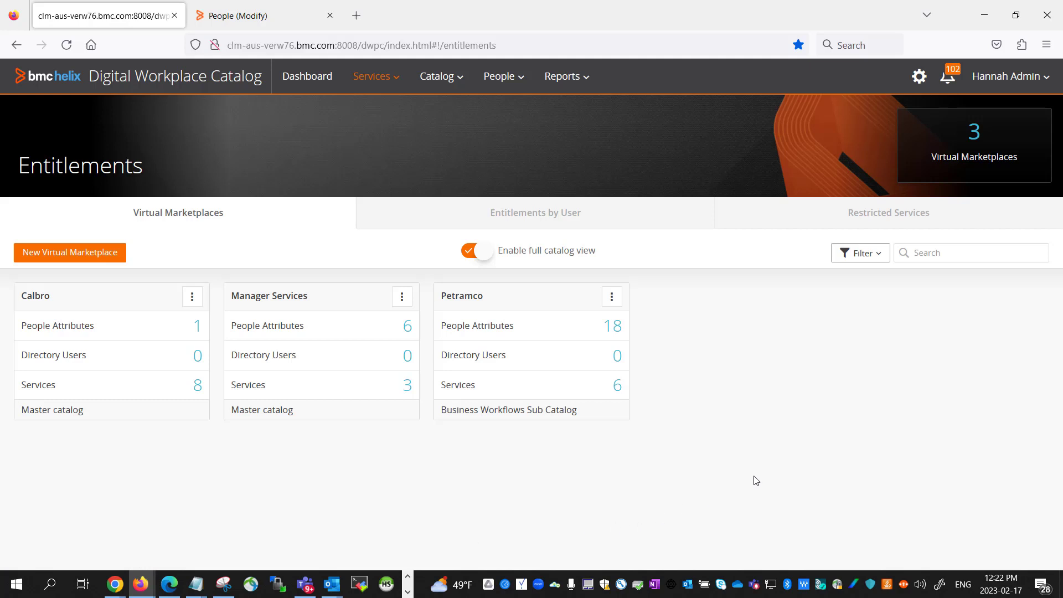
click(169, 584)
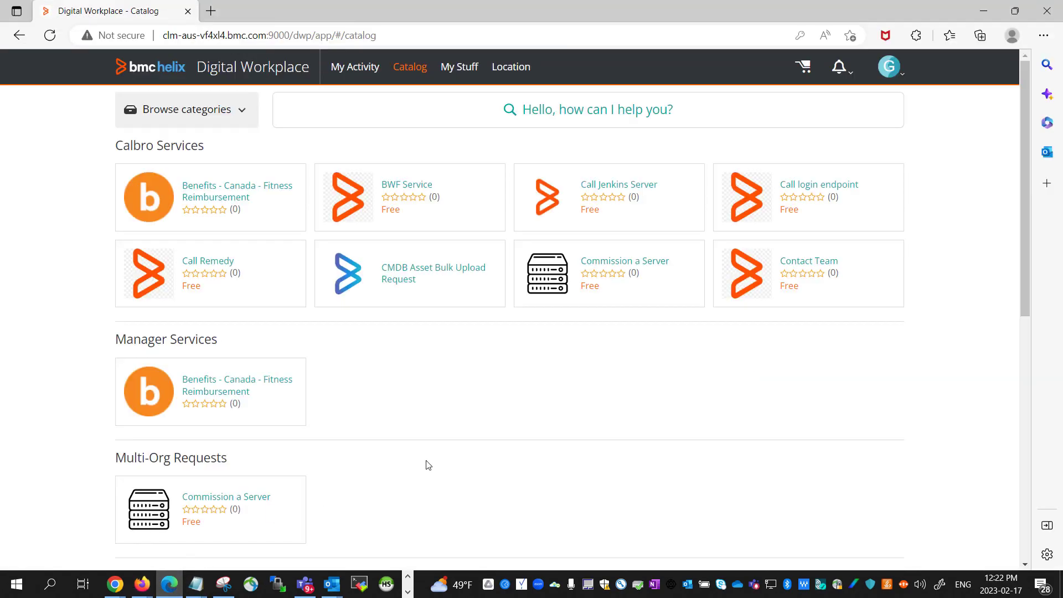
Reload the end user's Catalog page and list all 37 services.
key(F5)
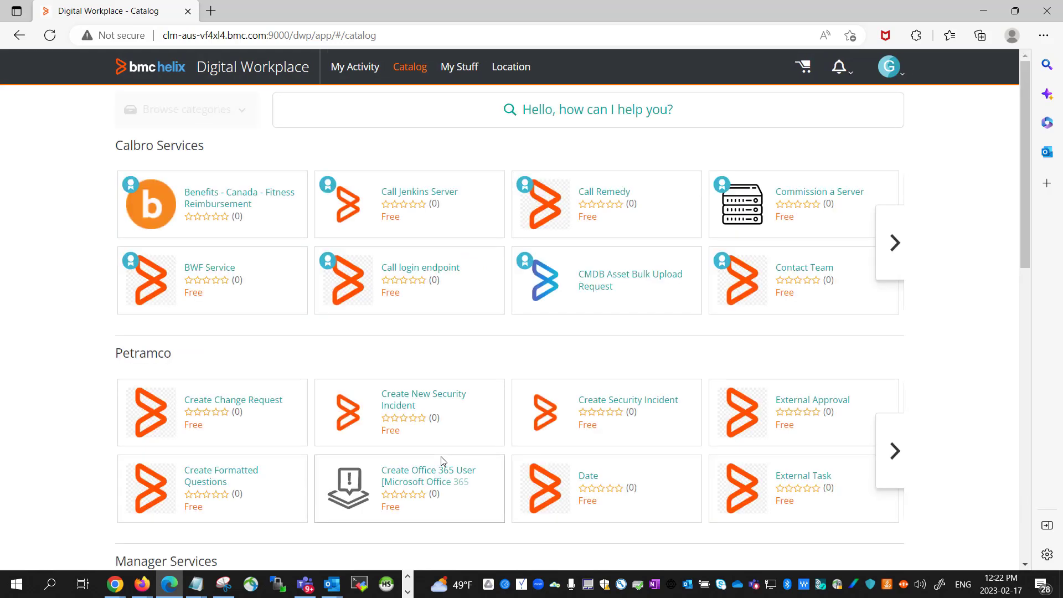
drag(1024, 247, 984, 474)
click(842, 301)
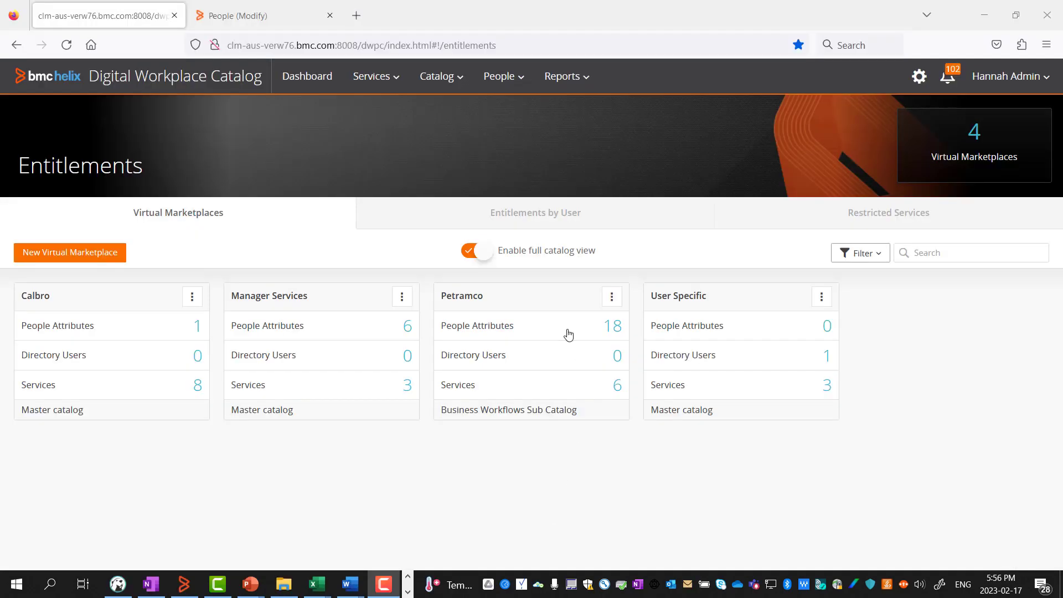
Open the empty Restricted Services tab and bring up the service list via Add Service.
mouse_move(514, 261)
click(846, 223)
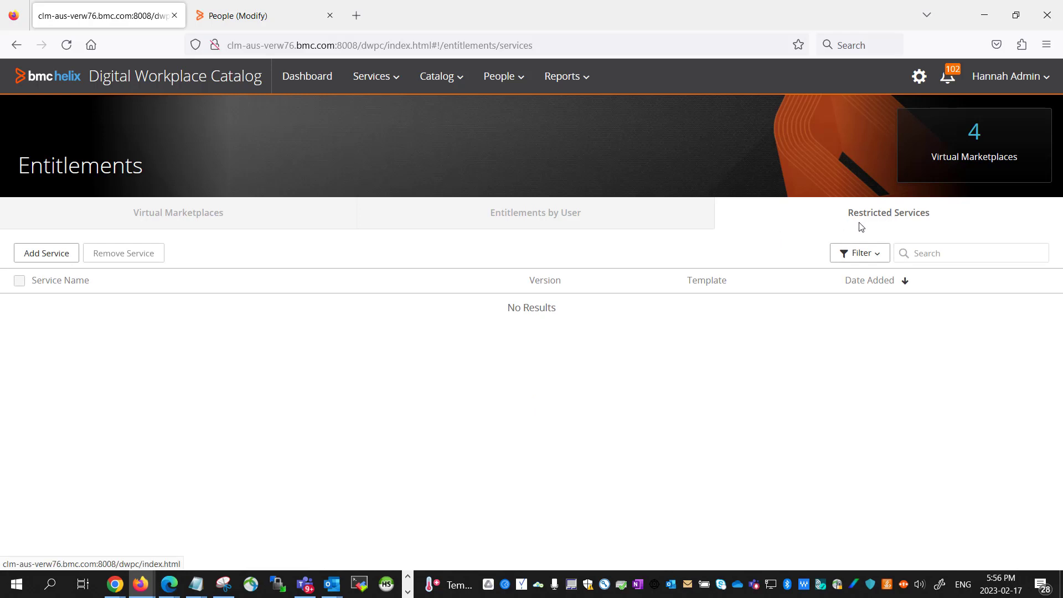
click(45, 254)
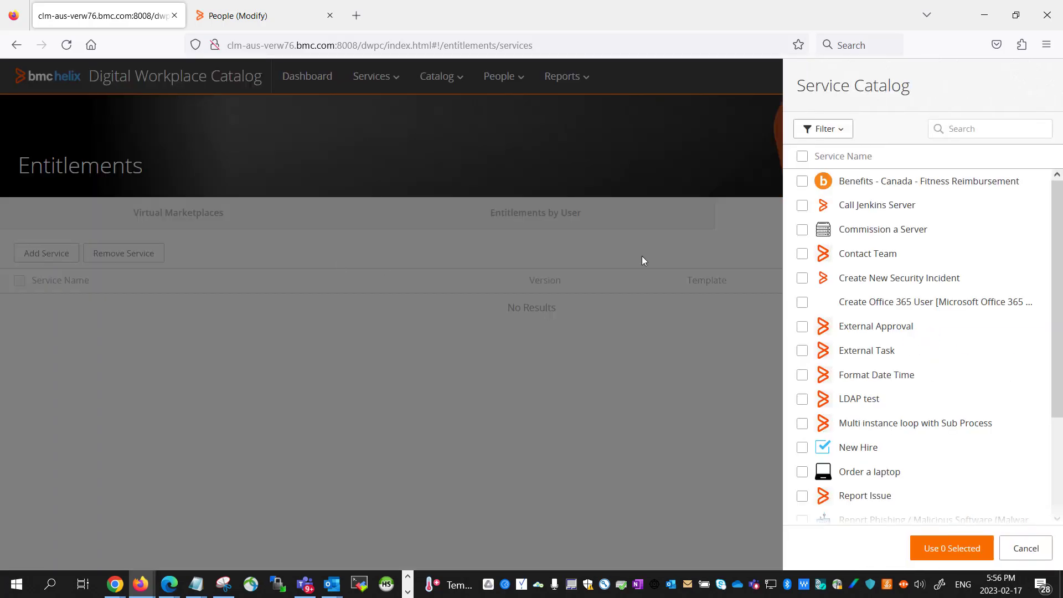
Tick Benefits - Canada - Fitness Reimbursement and Call Jenkins Server and use both selected as restricted.
click(802, 182)
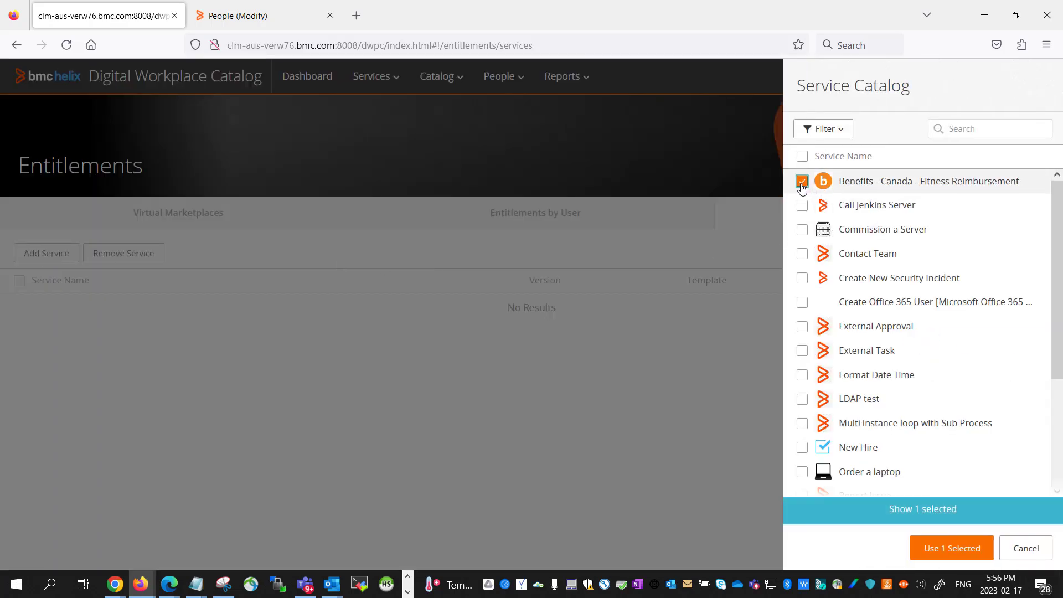
click(801, 206)
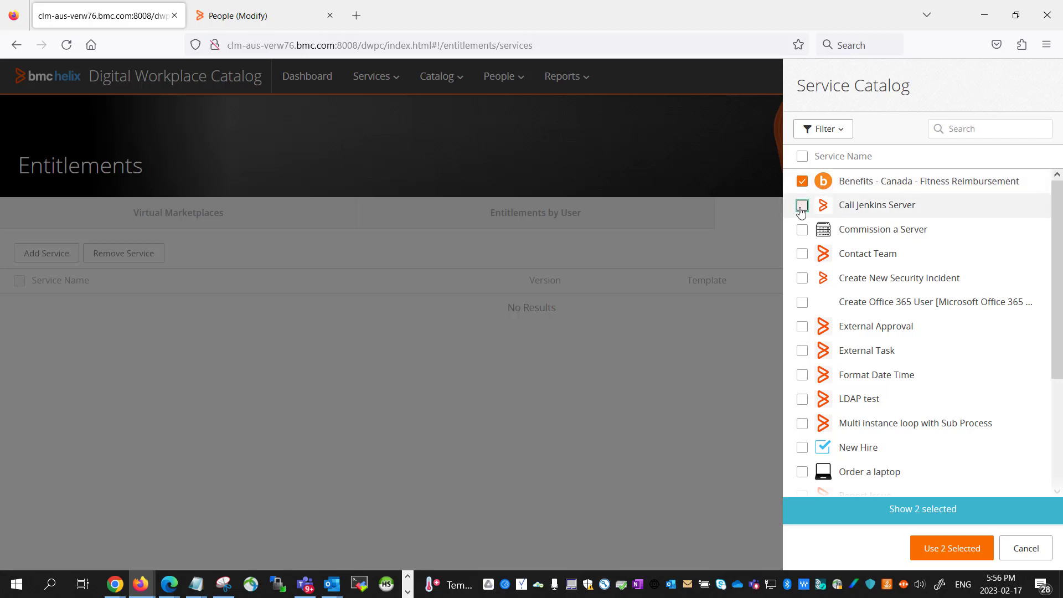
click(943, 547)
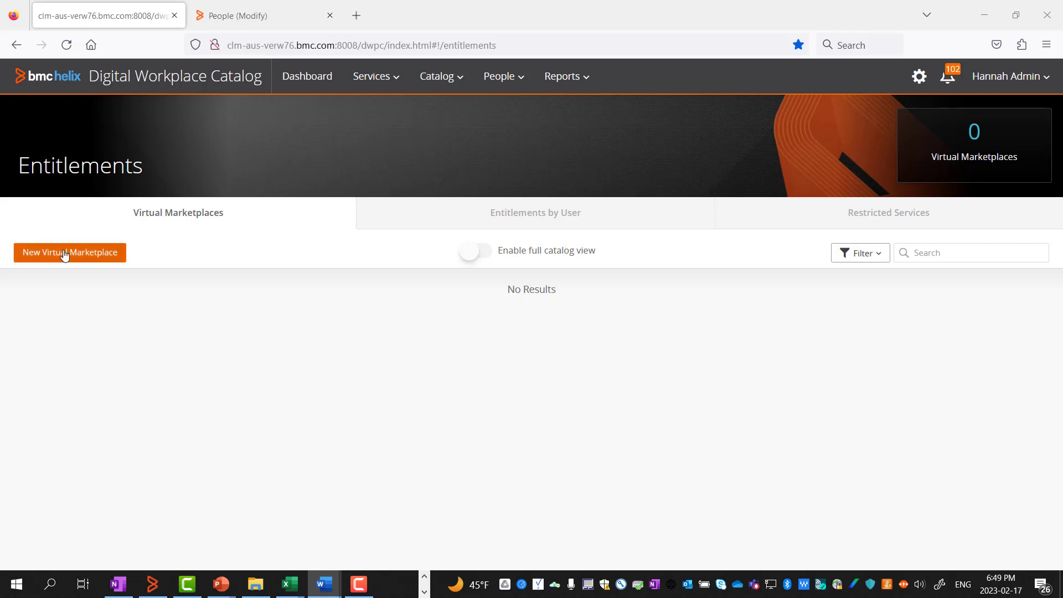
Create a new virtual marketplace named 'Petramco Cost Centers'.
click(97, 253)
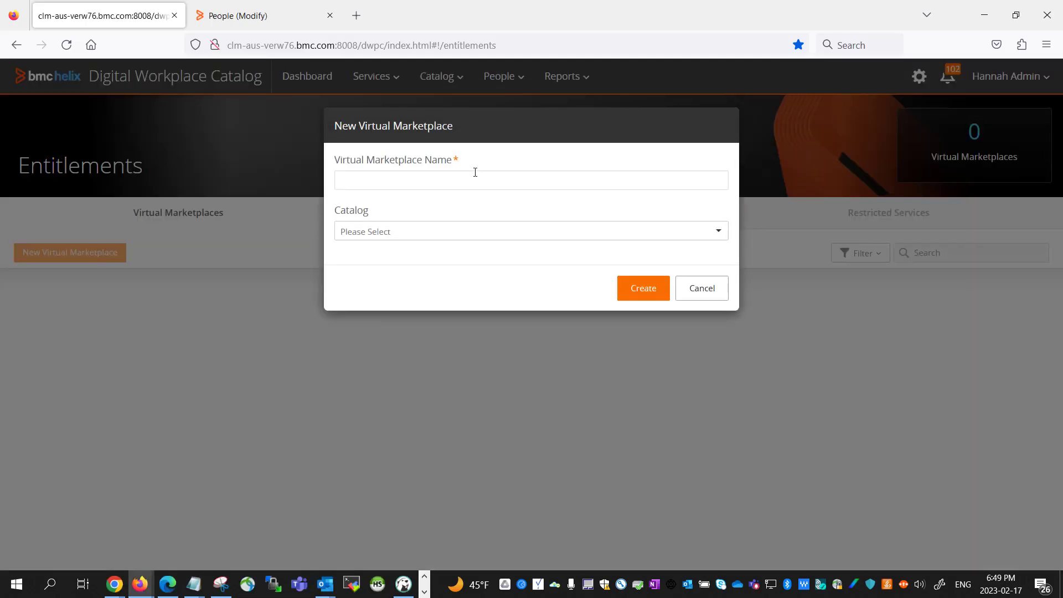
click(466, 182)
text(Petramco Cost Cen)
key(BackSpace)
key(BackSpace)
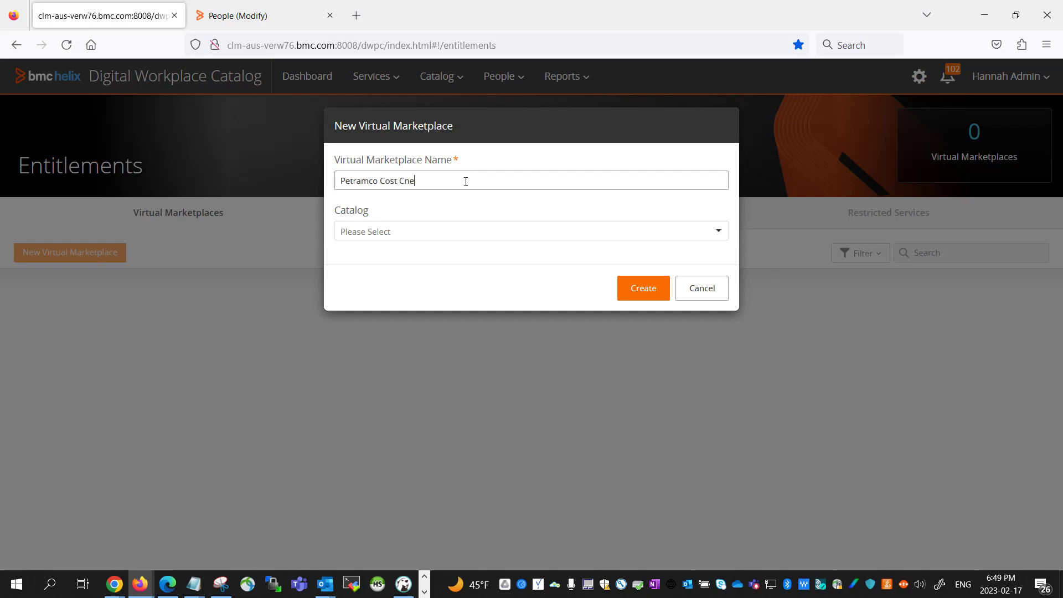
text(enters)
click(636, 288)
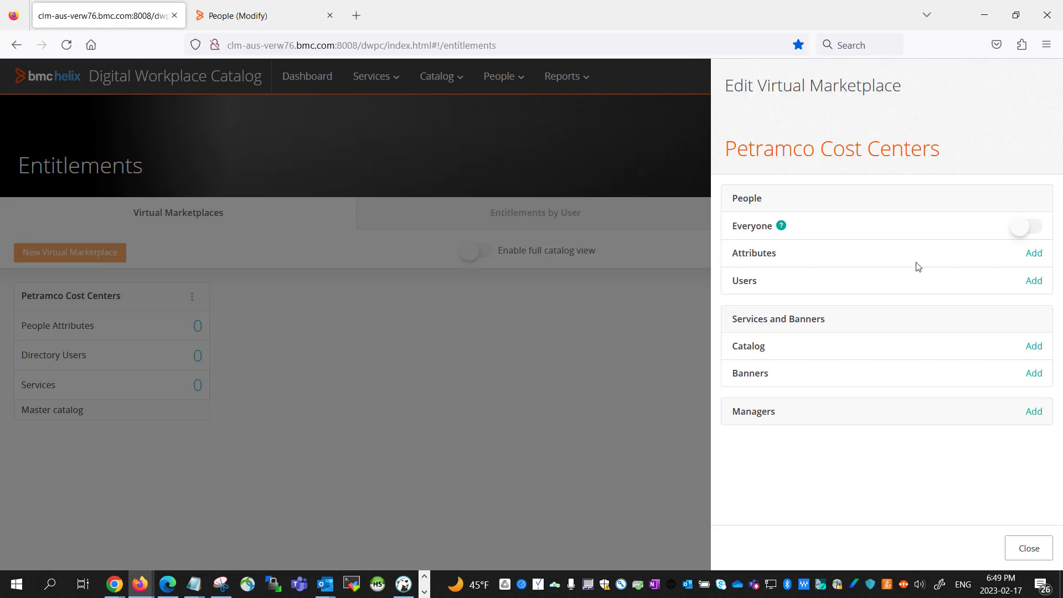
Open the People Attributes picker, check Other Fields, then expand Petramco under ITSM Core.
click(1033, 253)
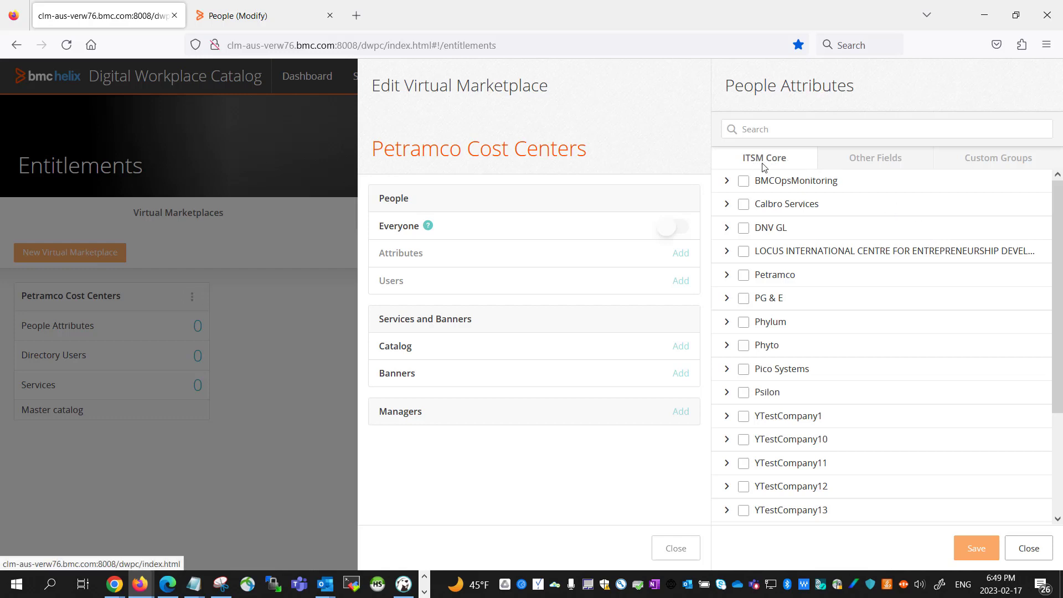
click(856, 167)
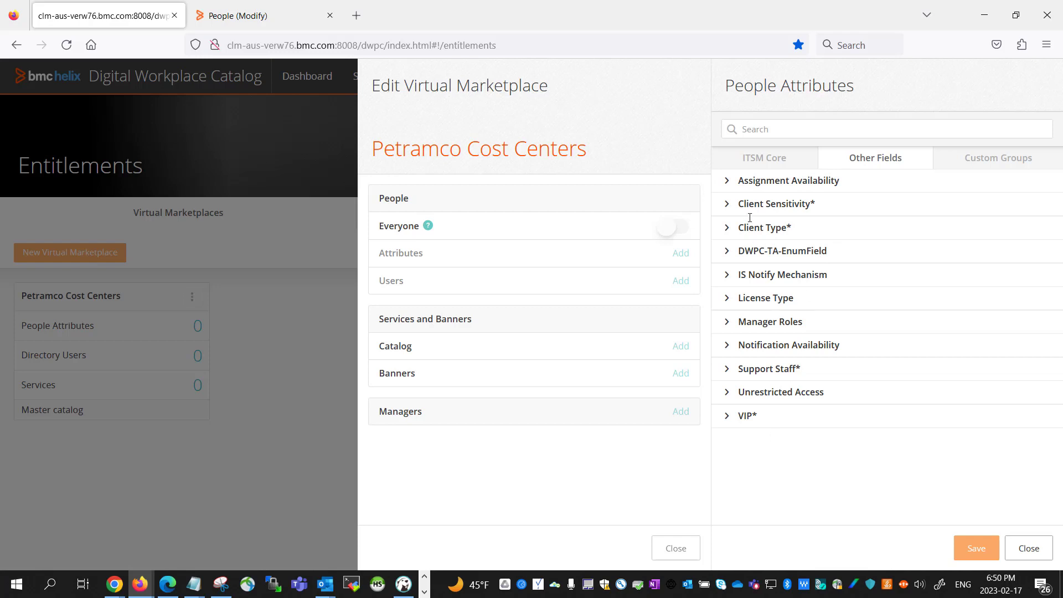
click(752, 161)
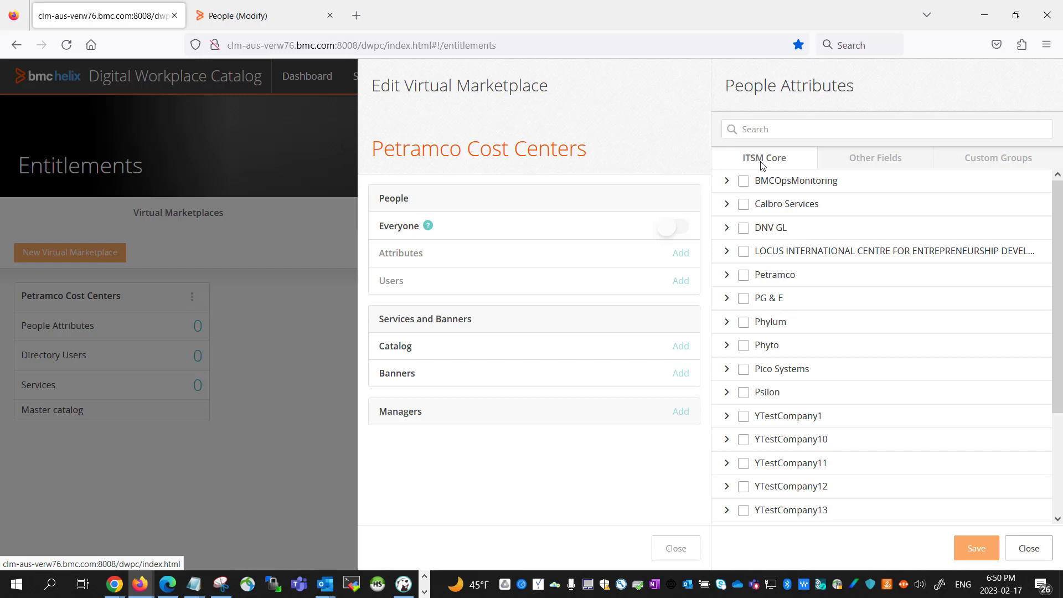
click(727, 276)
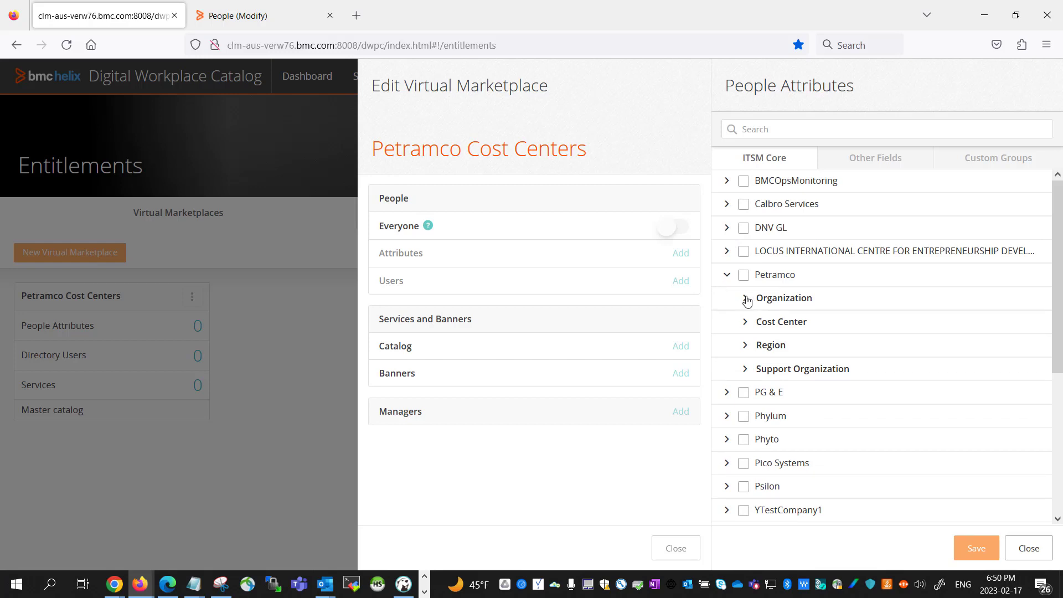
Save Petramco's nine organizations, Engineering through Support, as Petramco Cost Centers attributes.
click(746, 299)
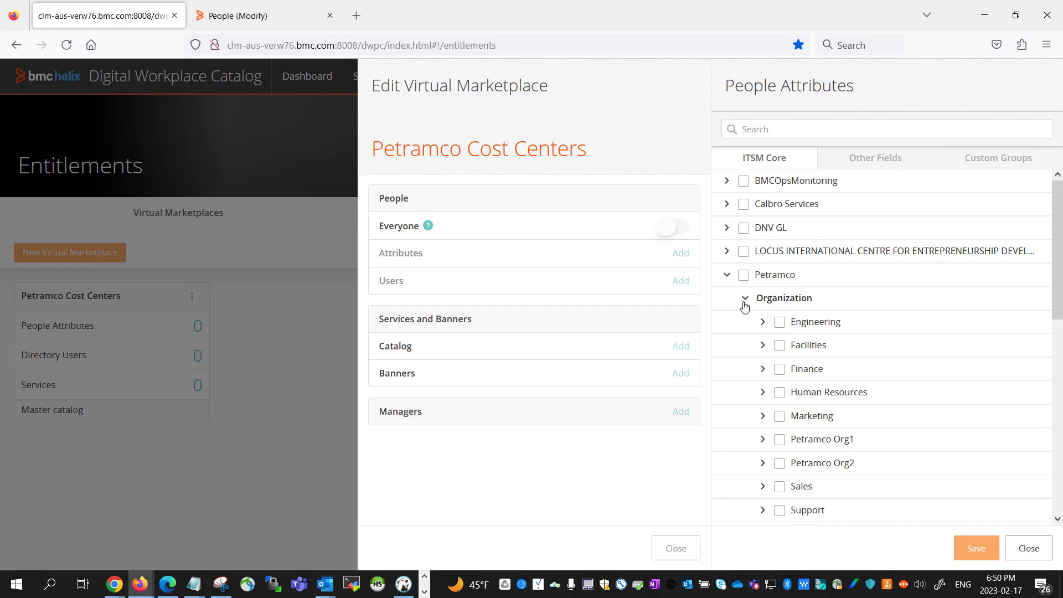
scroll(749, 360, down, 2)
scroll(749, 361, up, 1)
click(778, 249)
click(779, 272)
click(779, 296)
click(779, 319)
click(779, 343)
click(779, 366)
click(780, 390)
click(779, 414)
click(778, 437)
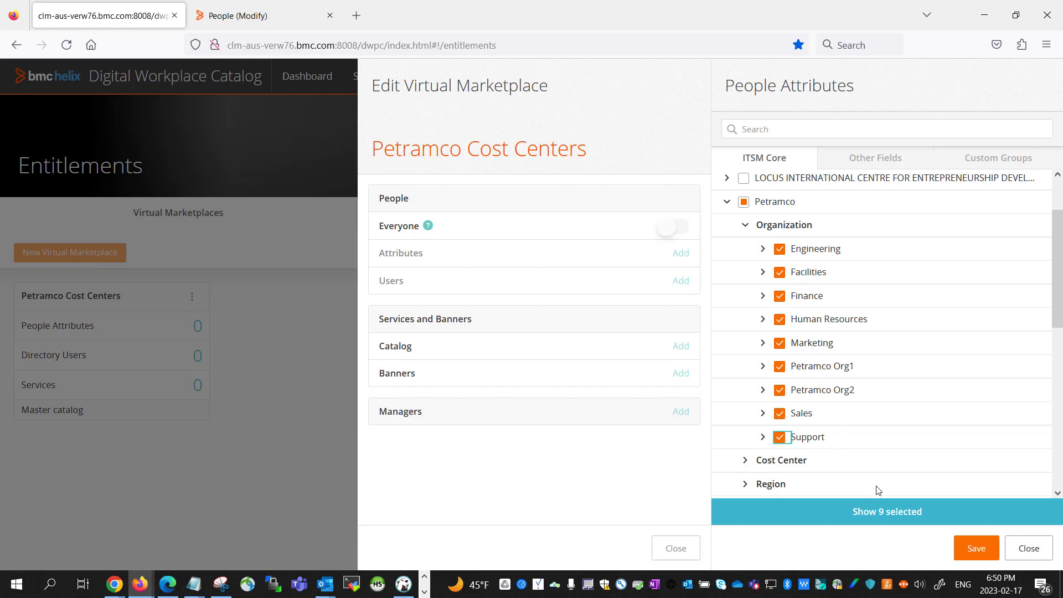
click(984, 551)
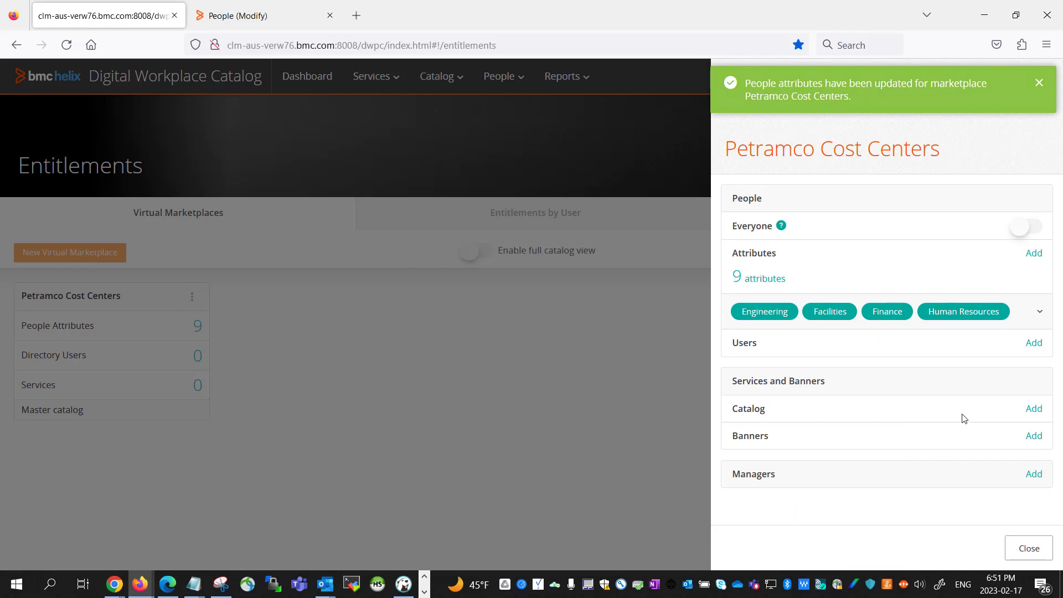
Add Update Collaborator, Create Change Request and Report Issue to the marketplace's catalog.
click(1033, 409)
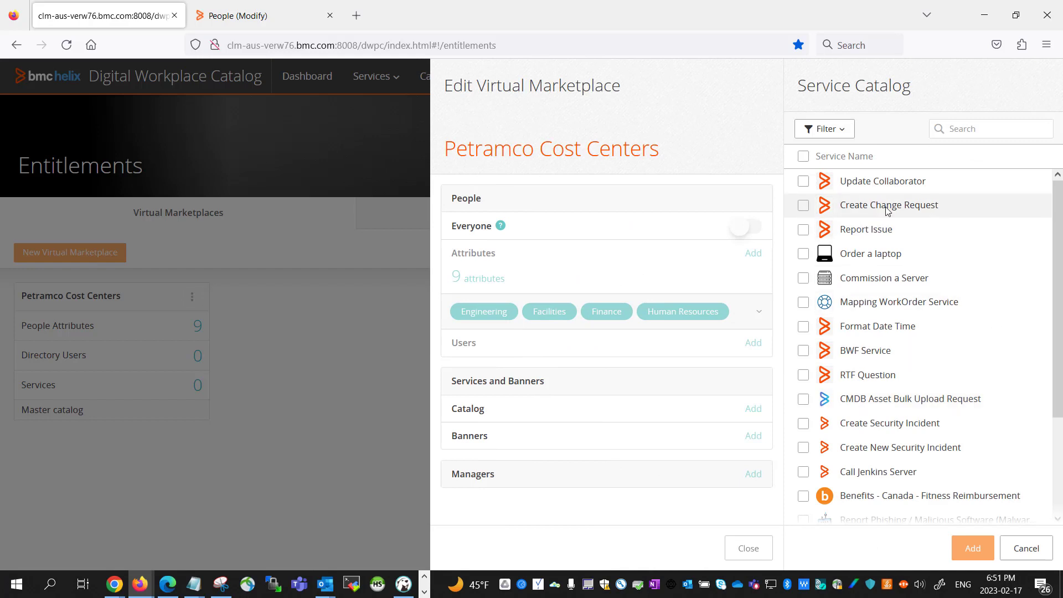
click(803, 181)
click(803, 205)
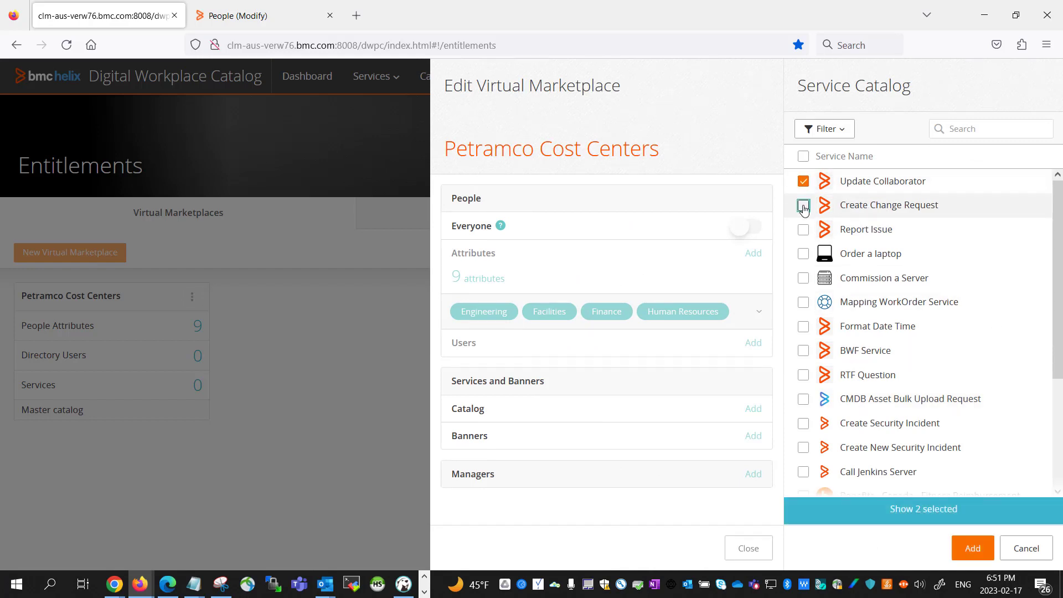
click(803, 231)
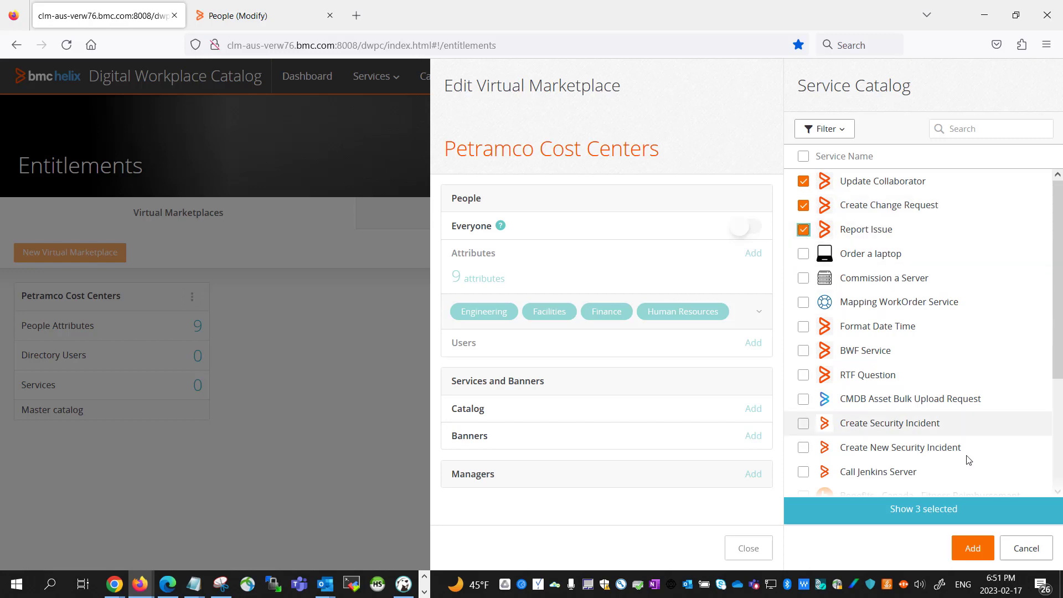
click(968, 551)
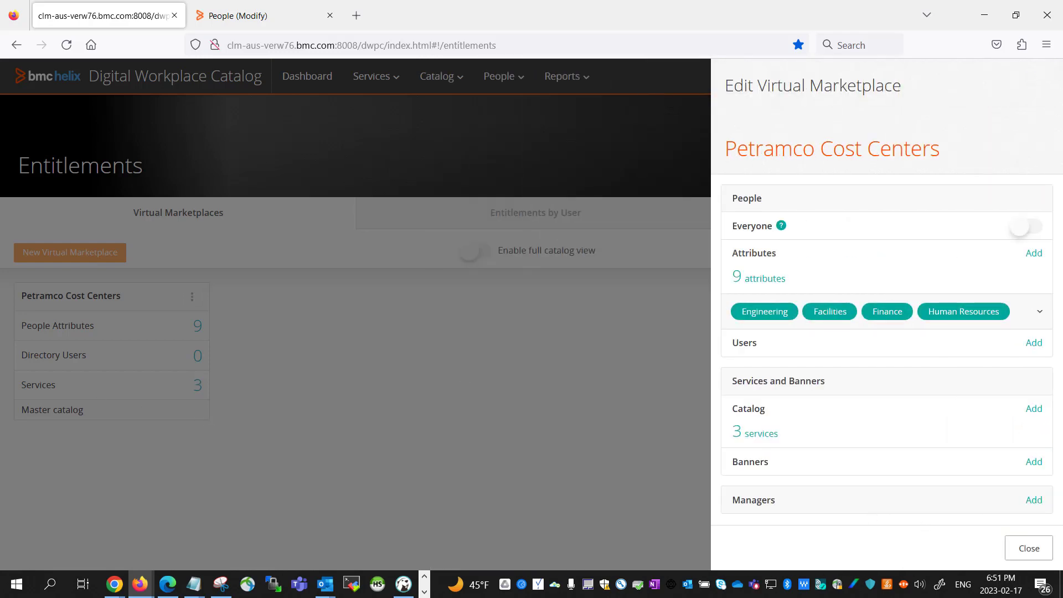
click(245, 16)
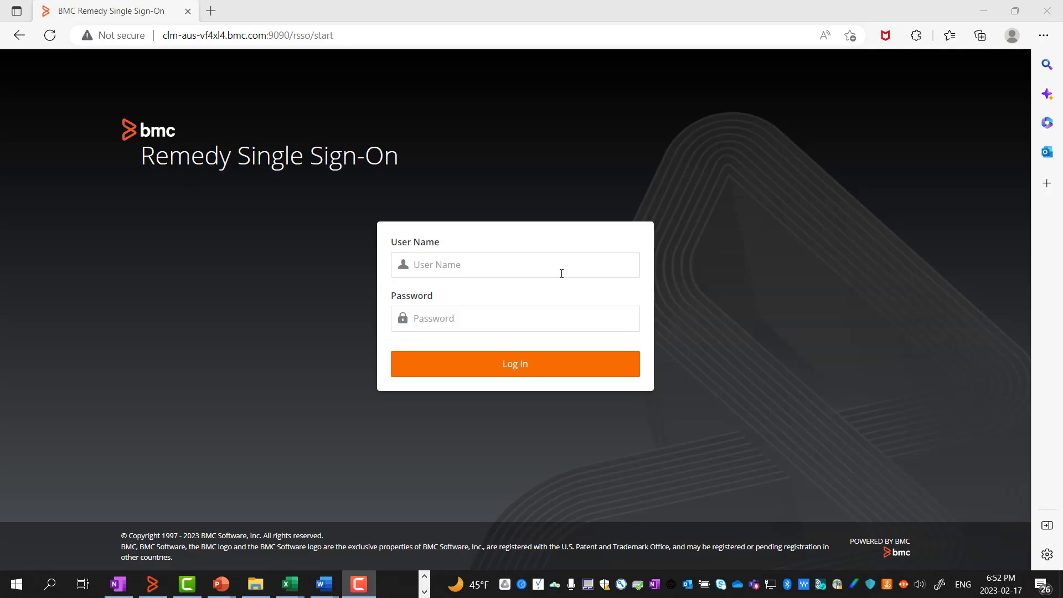
Log in to Remedy Single Sign-On with the test user's user name and password.
click(560, 272)
text(s)
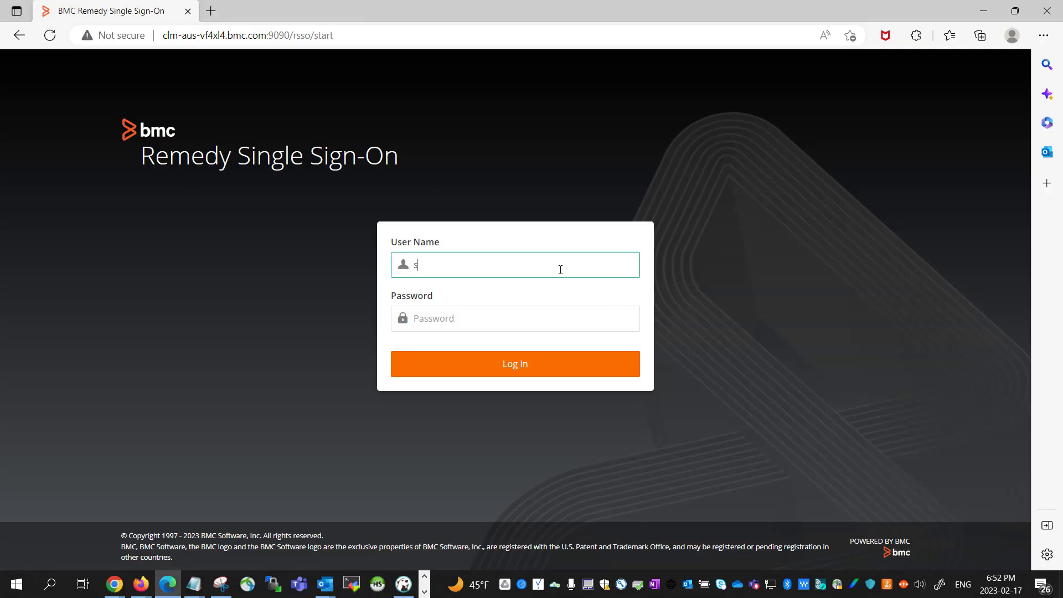
text(adams)
key(Tab)
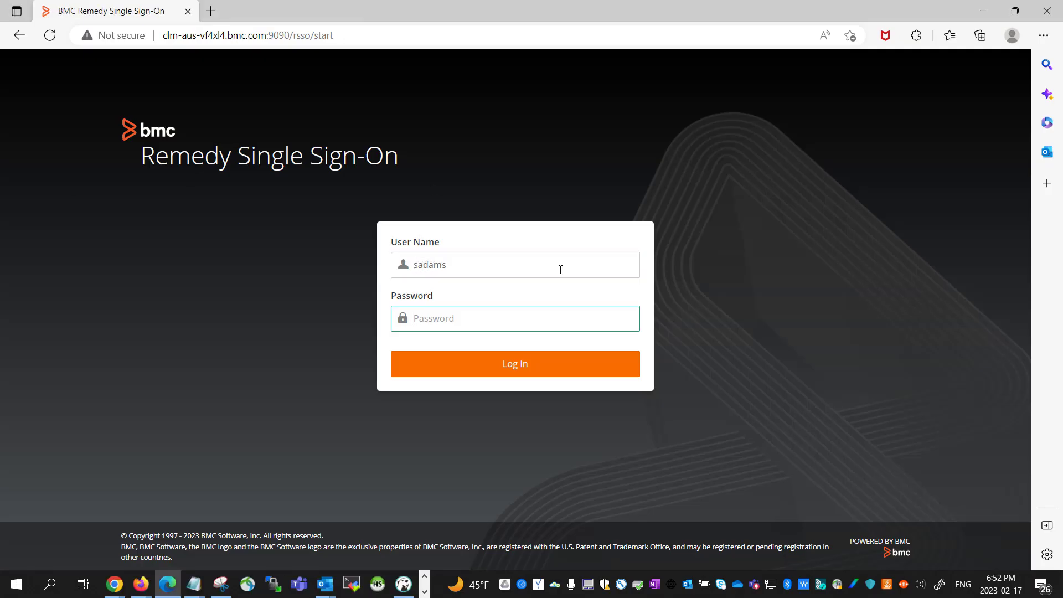
text(••••••)
click(541, 371)
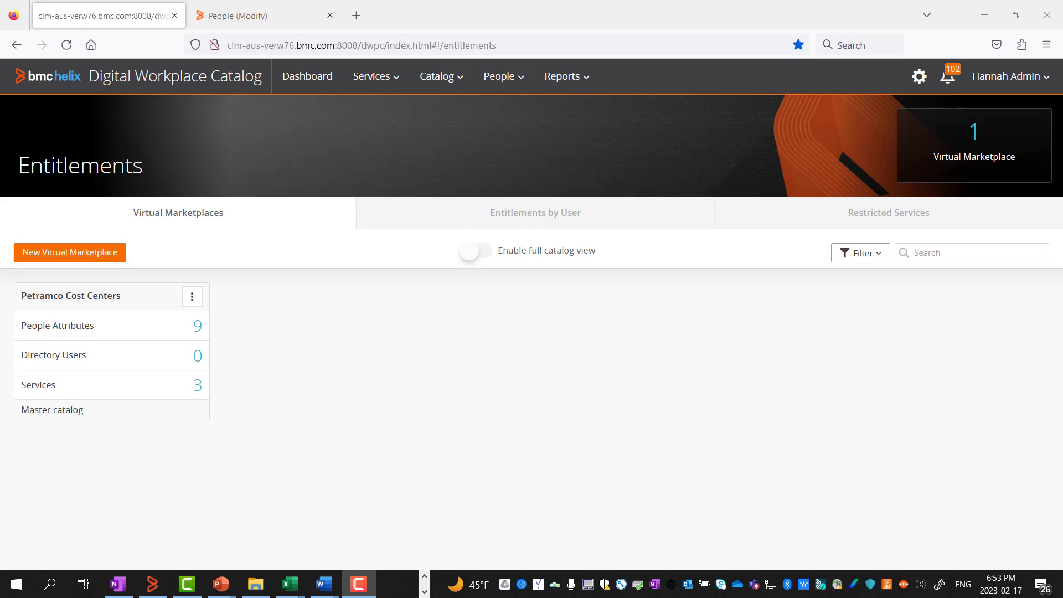
Open Petramco Cost Centers' people attributes, show the entire list, and expand Petramco's cost centers.
click(191, 298)
click(174, 327)
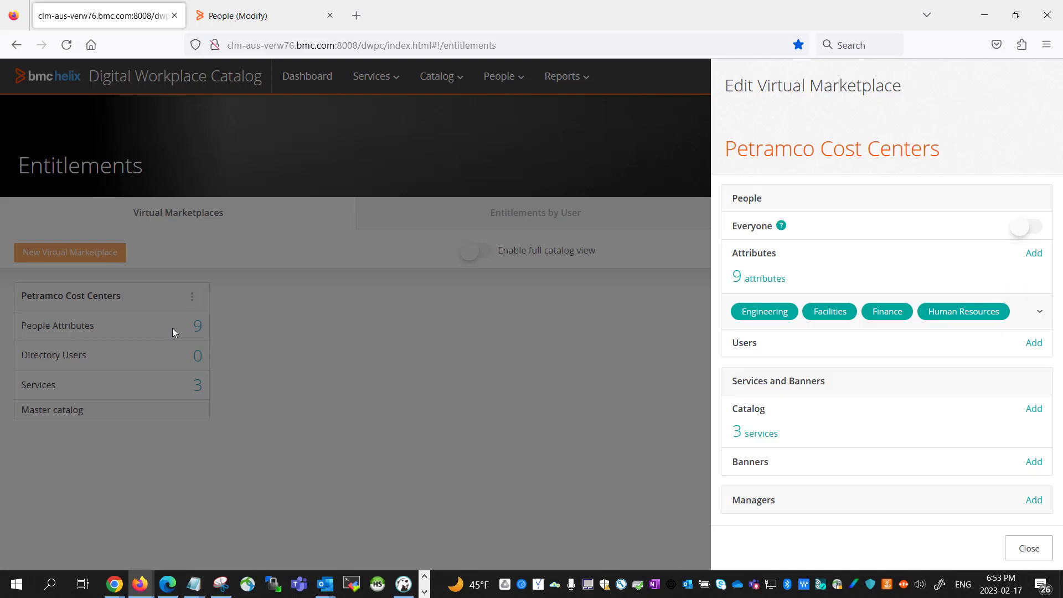
click(770, 278)
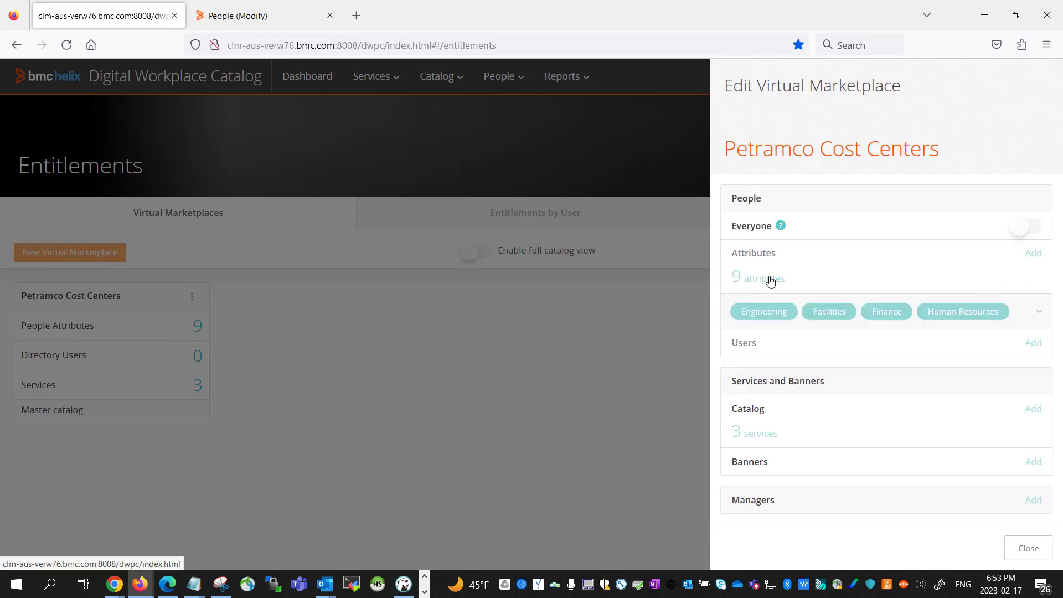
click(884, 512)
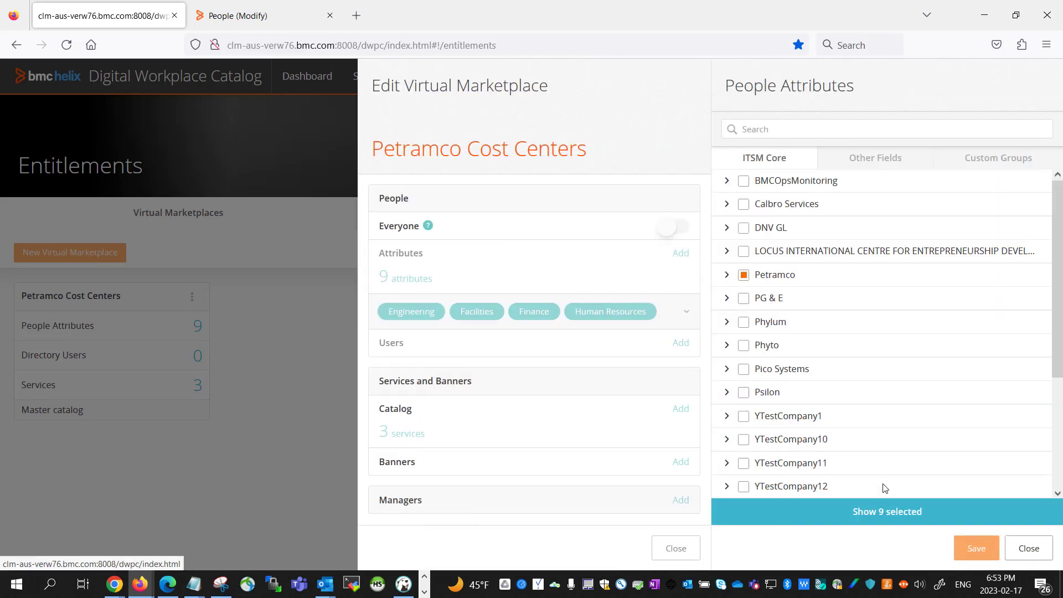
click(726, 275)
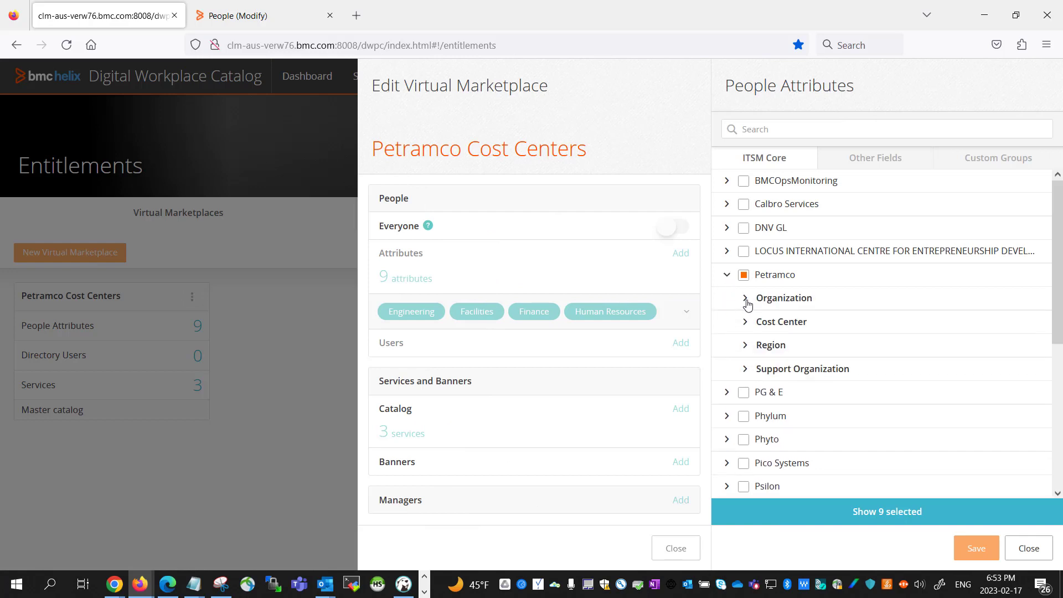
click(745, 299)
scroll(744, 290, down, 3)
scroll(747, 244, up, 1)
scroll(756, 282, up, 2)
scroll(751, 338, down, 4)
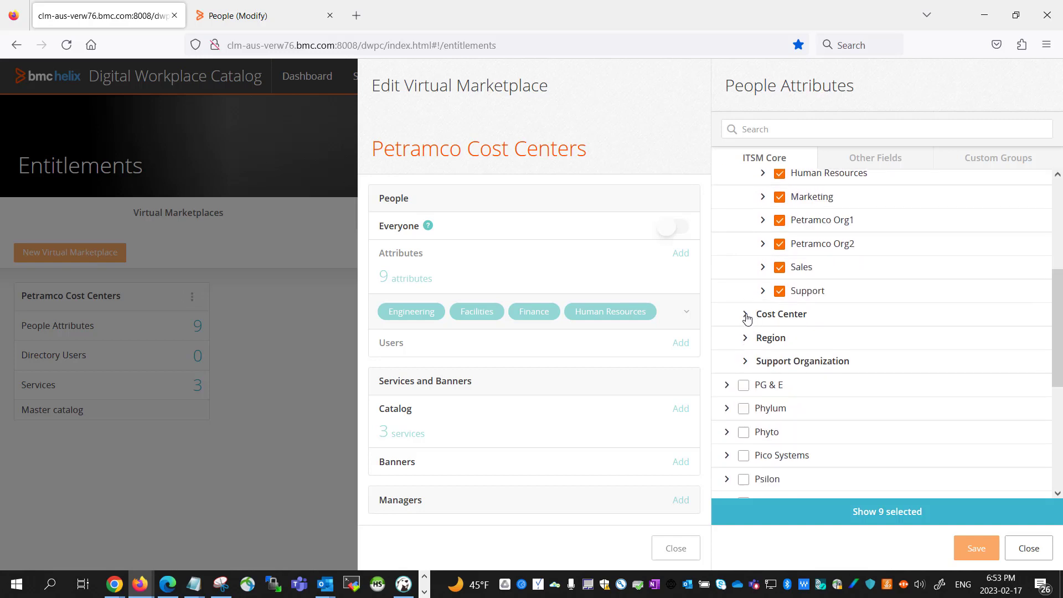
click(745, 314)
scroll(774, 277, down, 1)
Check the Engineering, Marketing, Sales and Support cost centers and save the 18 entitled attributes.
click(778, 287)
click(779, 312)
click(778, 335)
click(779, 359)
click(778, 381)
click(779, 406)
click(779, 429)
click(778, 458)
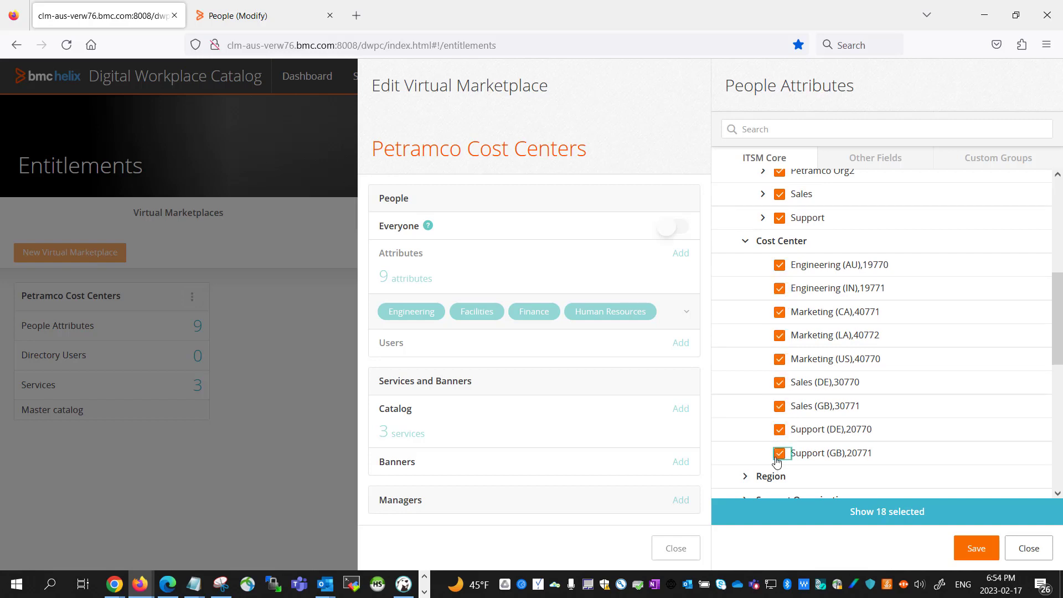
scroll(753, 430, up, 4)
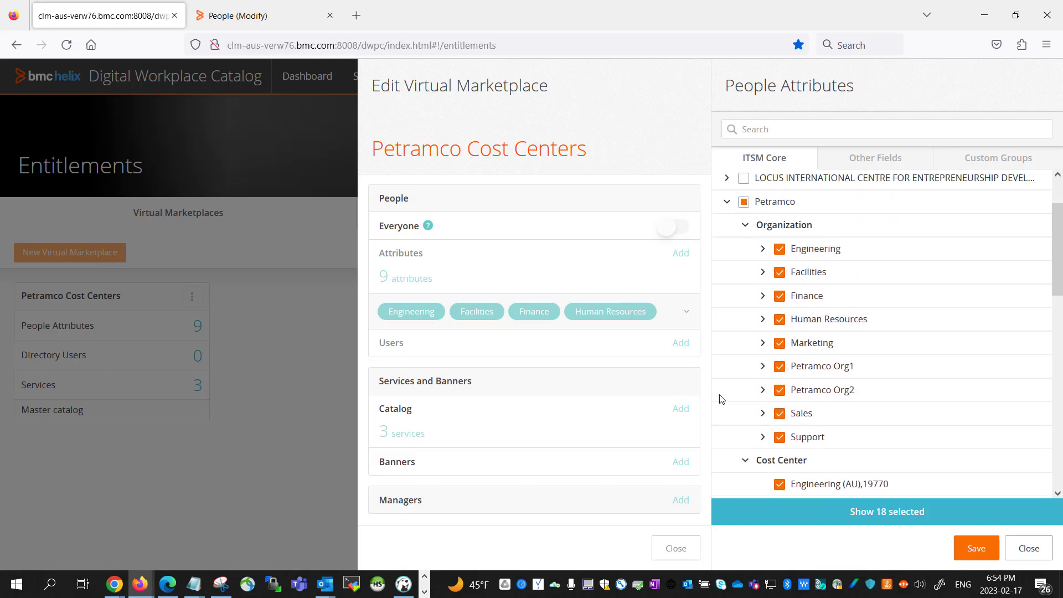
scroll(738, 415, down, 1)
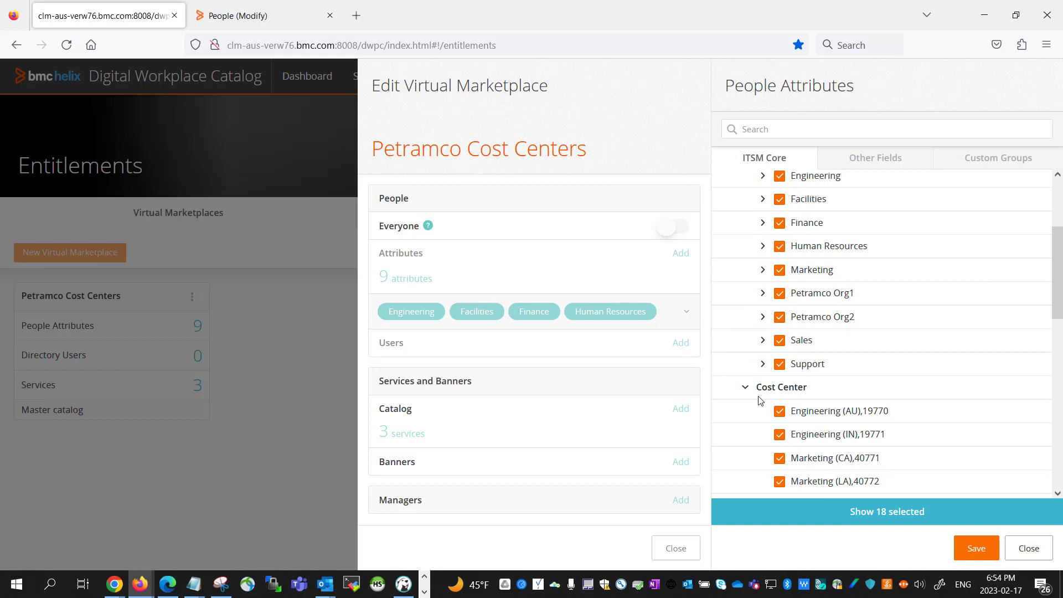
scroll(753, 391, up, 3)
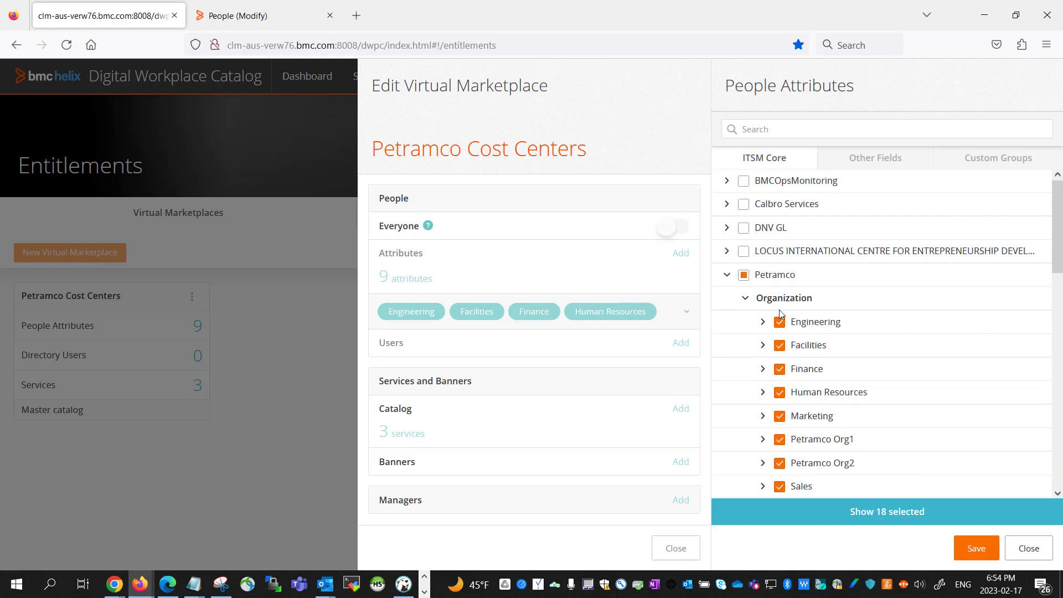
scroll(793, 448, down, 4)
scroll(793, 448, down, 1)
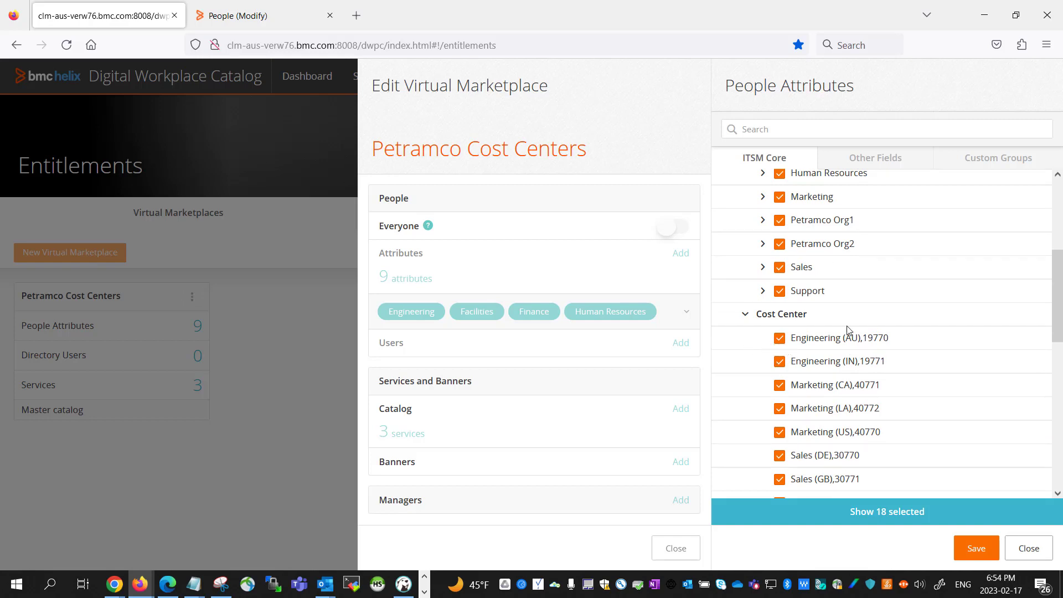
scroll(942, 438, down, 3)
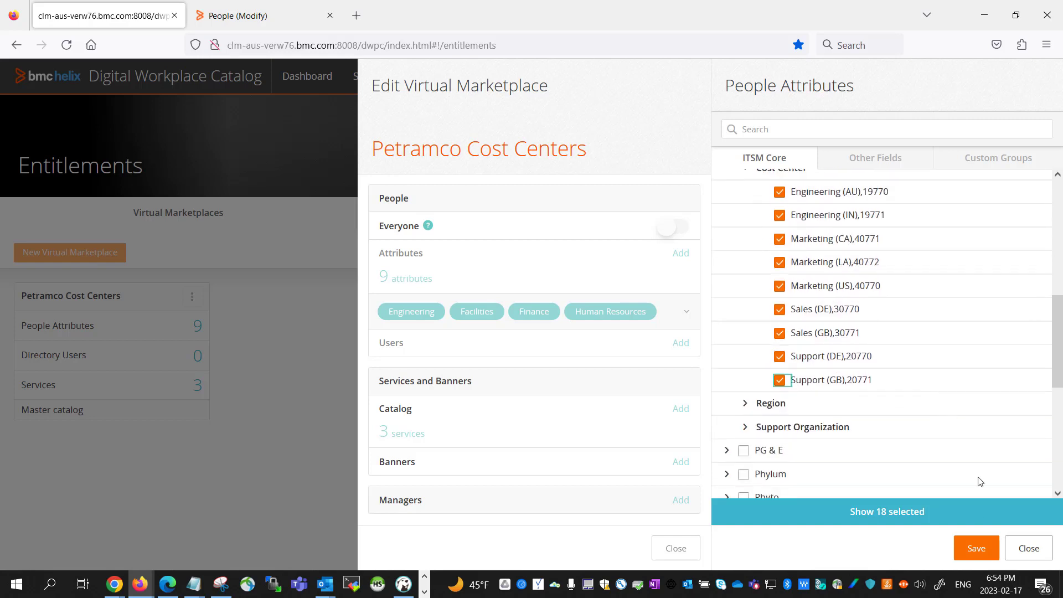
click(977, 545)
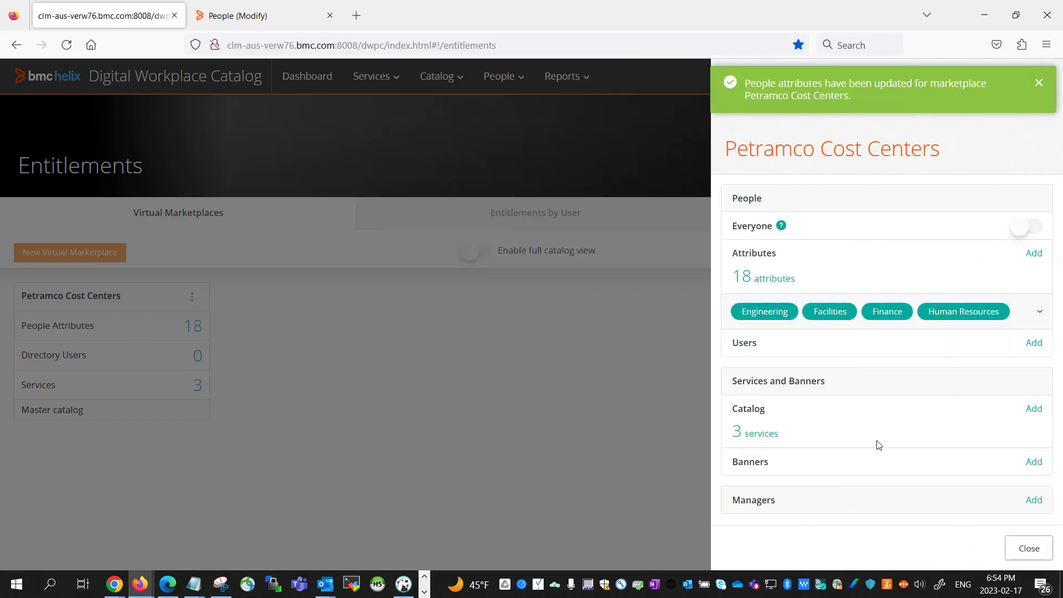
Return to the test user's People record and view its Financials, which show no primary cost center.
click(274, 17)
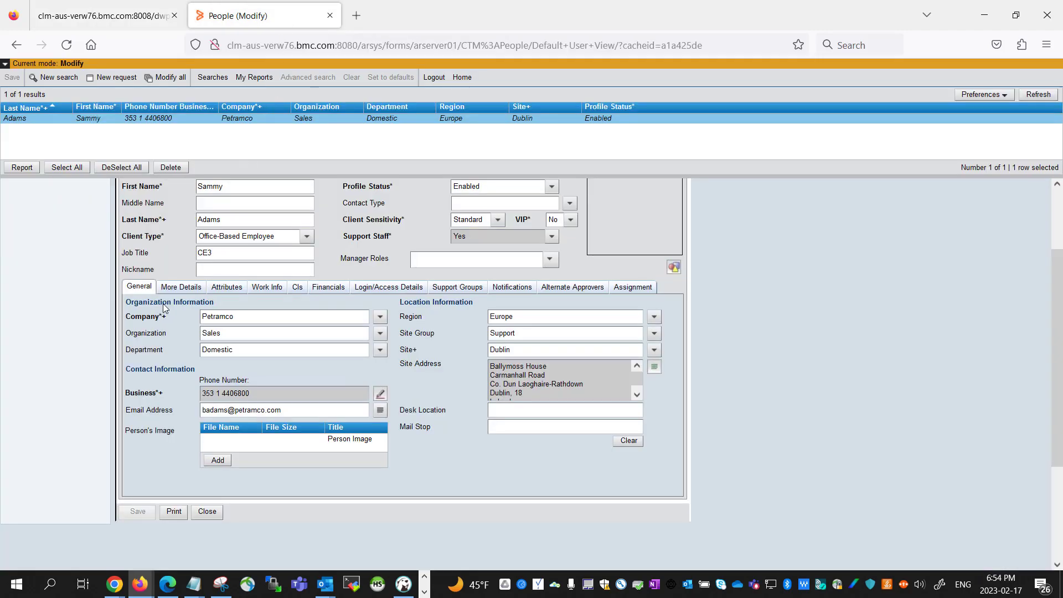
click(330, 289)
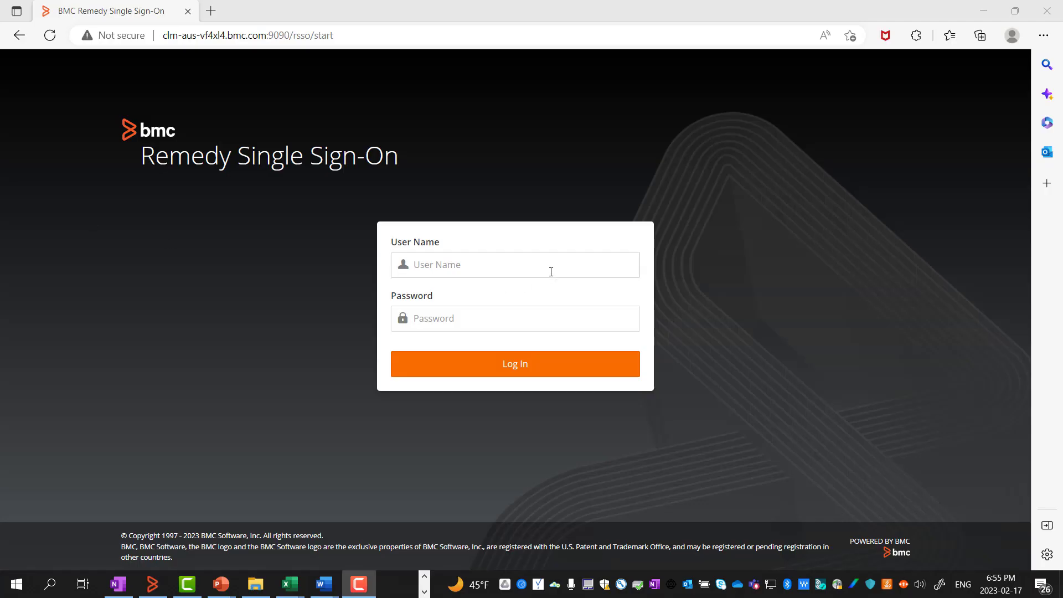
Log in to Remedy Single Sign-On as the test user, pasting in the password.
click(548, 271)
text(sadams)
double_click(475, 269)
click(462, 314)
key(ctrl+v)
click(493, 371)
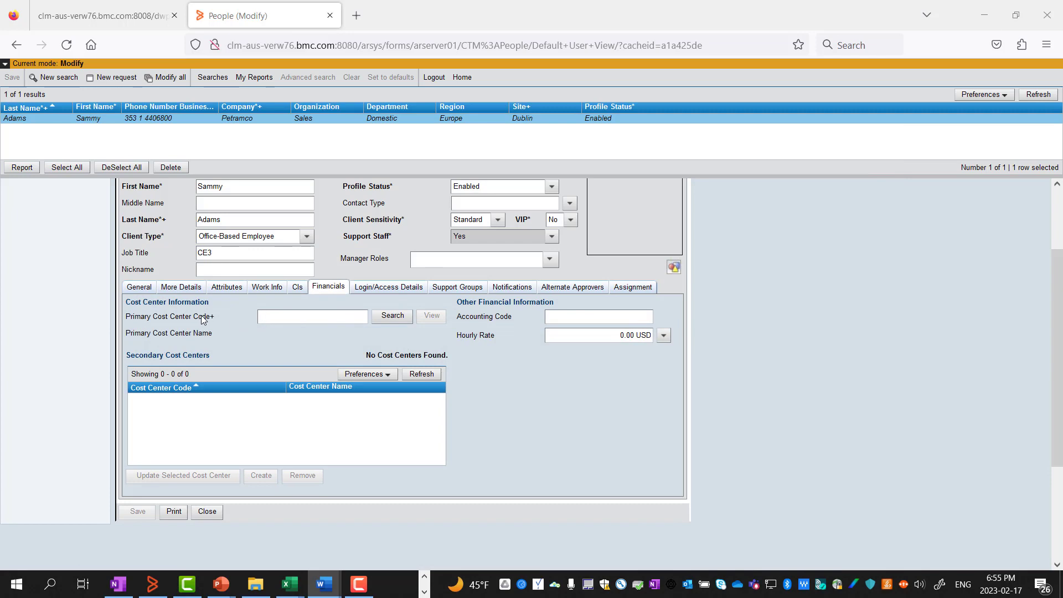
Search for cost center 19770 Engineering (AU), return it to the Financials tab, and save.
click(391, 316)
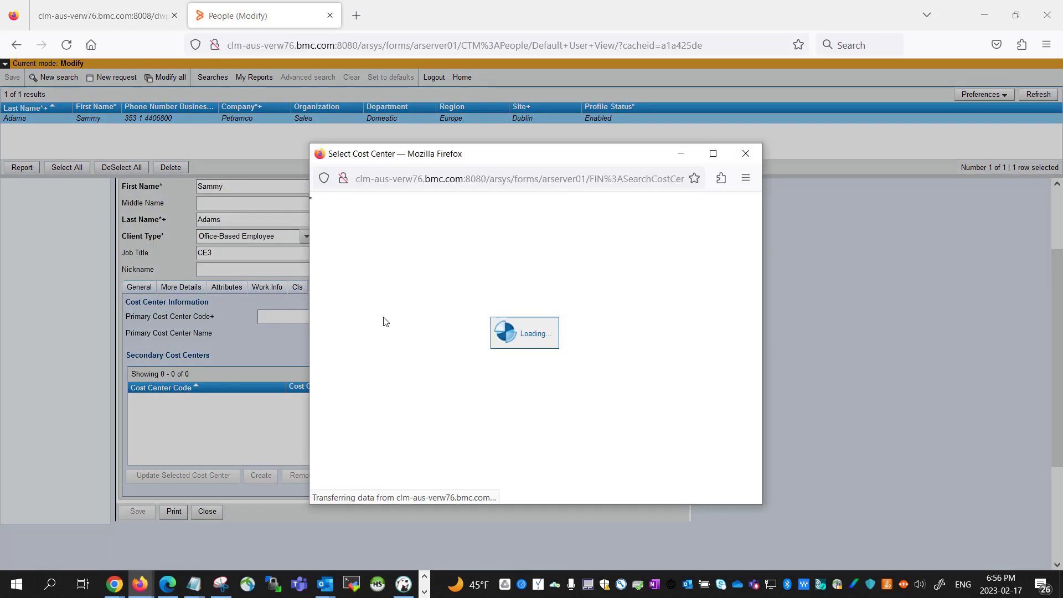
click(373, 388)
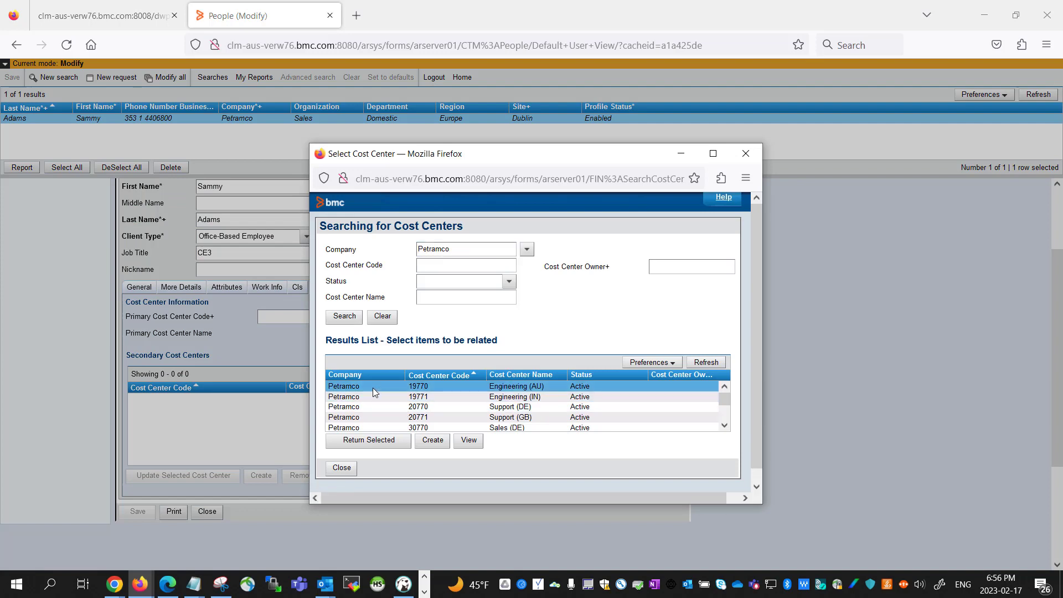
click(374, 440)
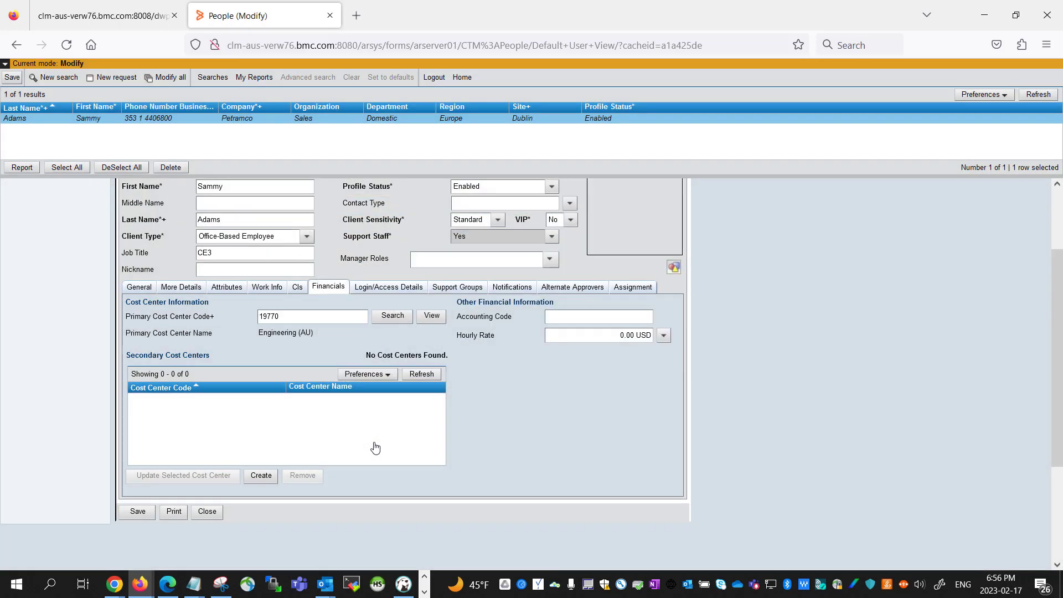
click(135, 512)
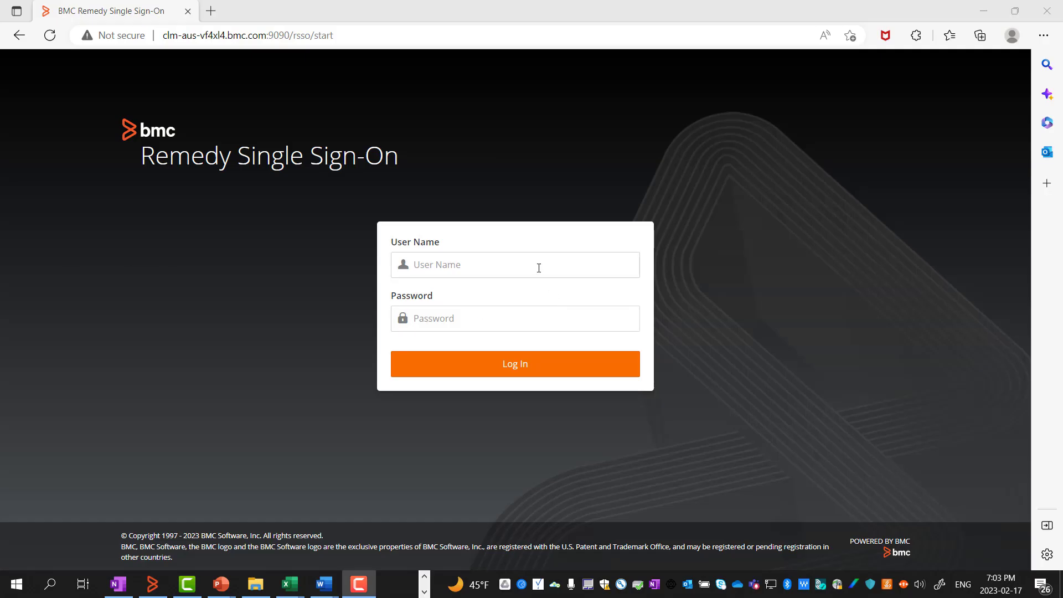
Log in to Remedy Single Sign-On as the test user, fixing a typo in the user name.
click(539, 268)
text(sadans)
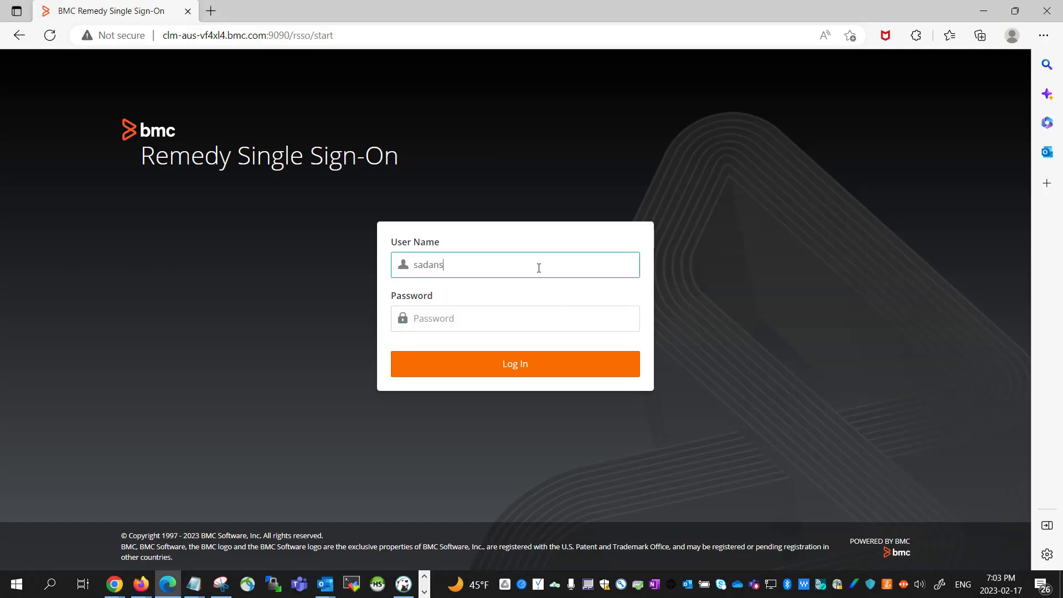
key(BackSpace)
key(BackSpace)
text(ms)
double_click(424, 265)
click(477, 316)
text(******)
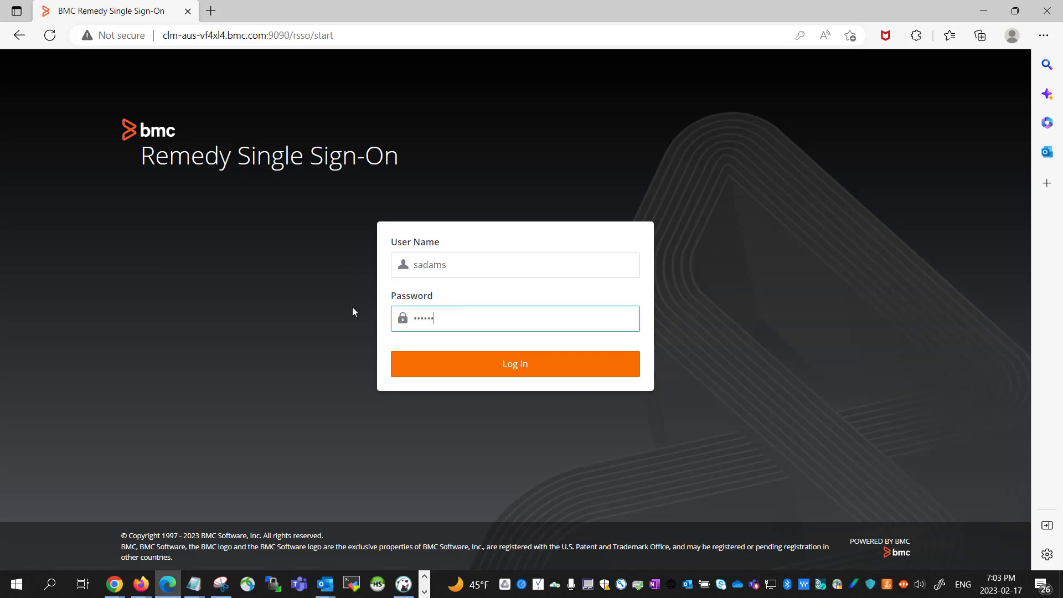
click(545, 367)
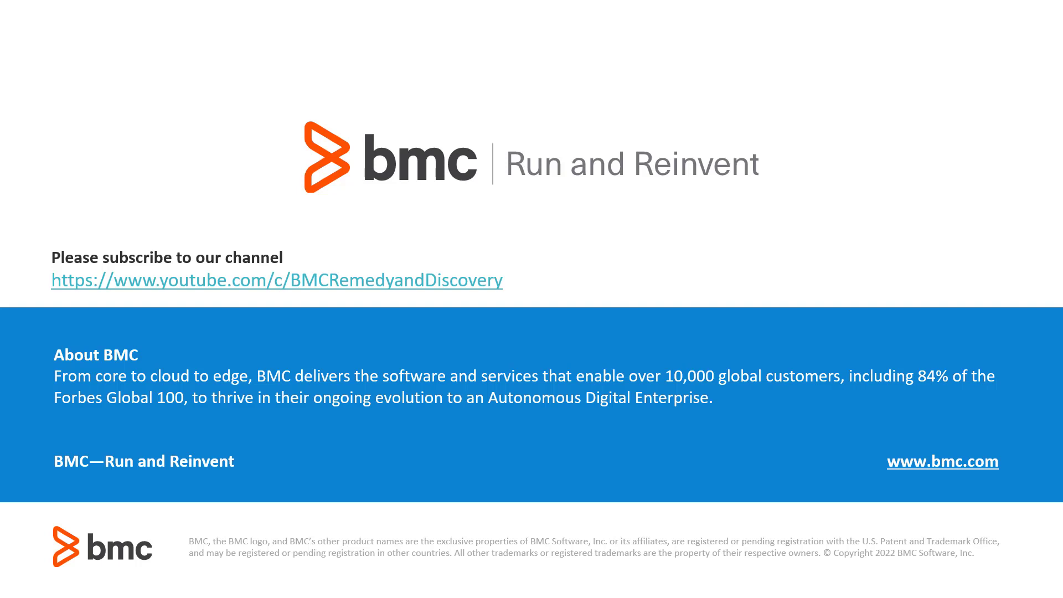
click(264, 521)
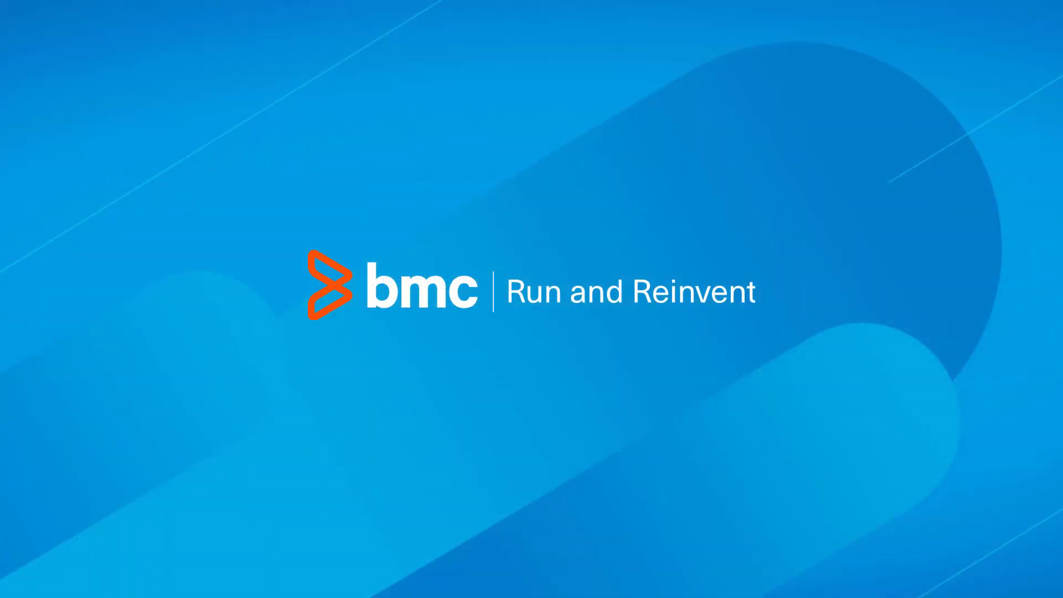